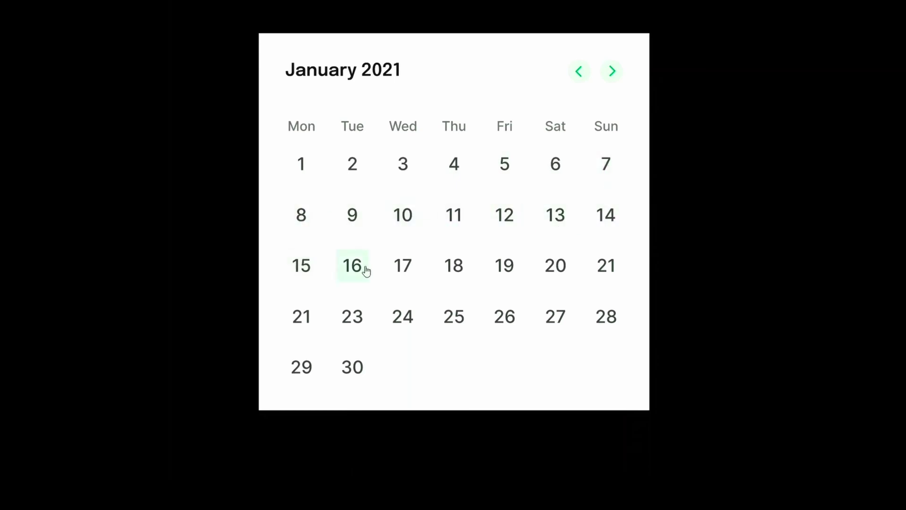
Step: Pick two days in the January 2021 calendar preview
click(401, 267)
click(453, 267)
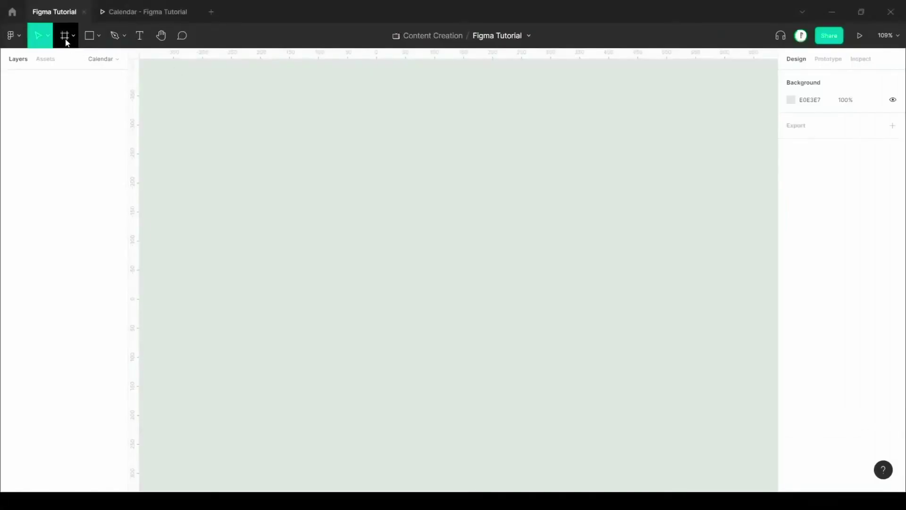
Step: Draw a small frame and add a text layer reading 1 inside it
click(67, 37)
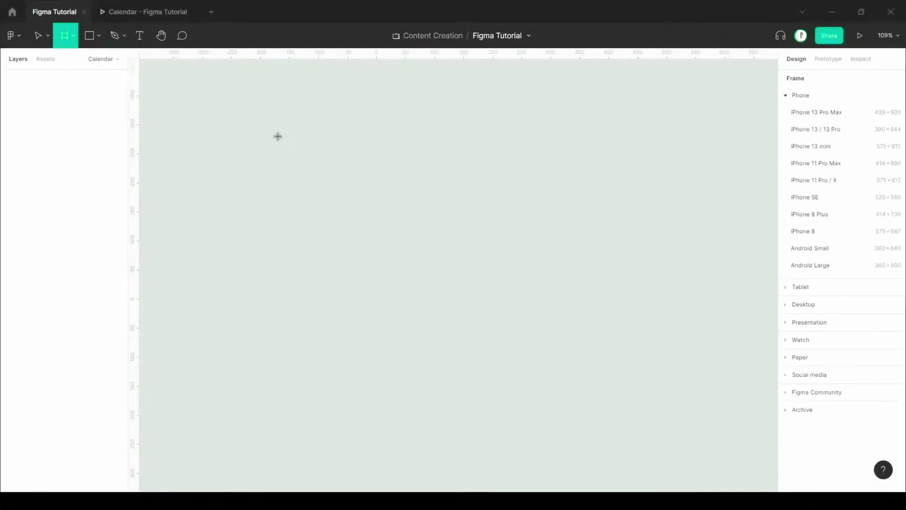
drag(270, 123, 313, 165)
click(140, 35)
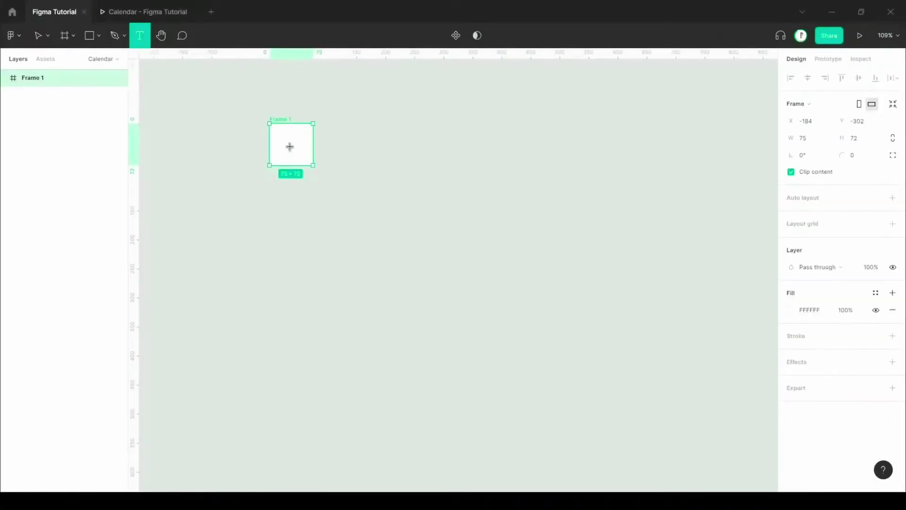
click(288, 144)
text(1)
key(Escape)
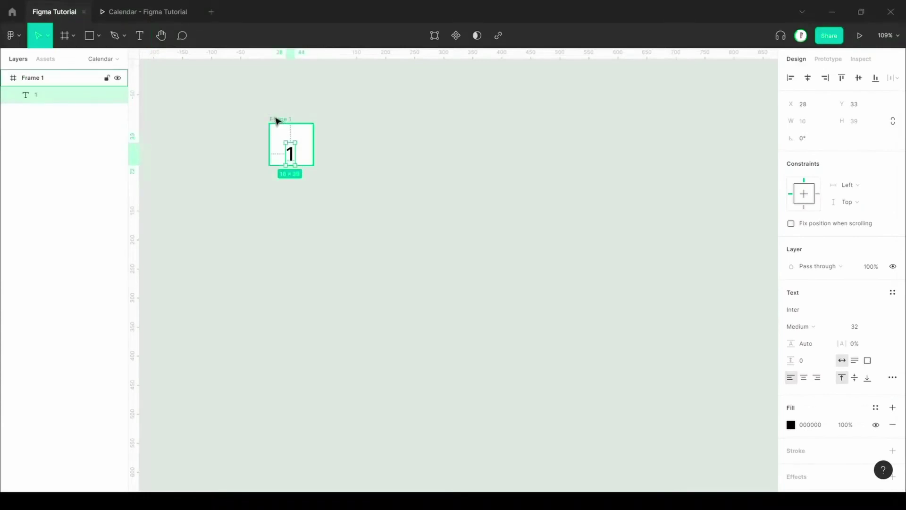
Step: Add auto layout to Frame 1 with a uniform padding of 8
click(277, 121)
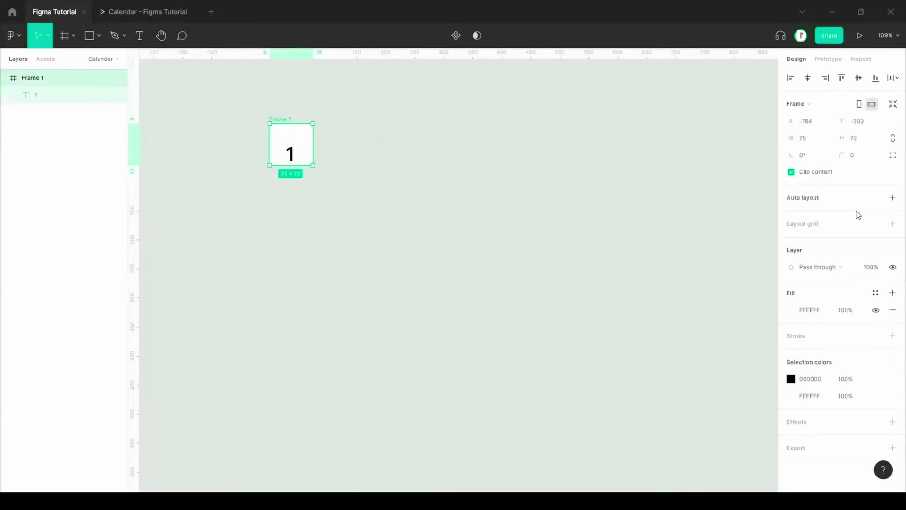
click(893, 198)
click(893, 215)
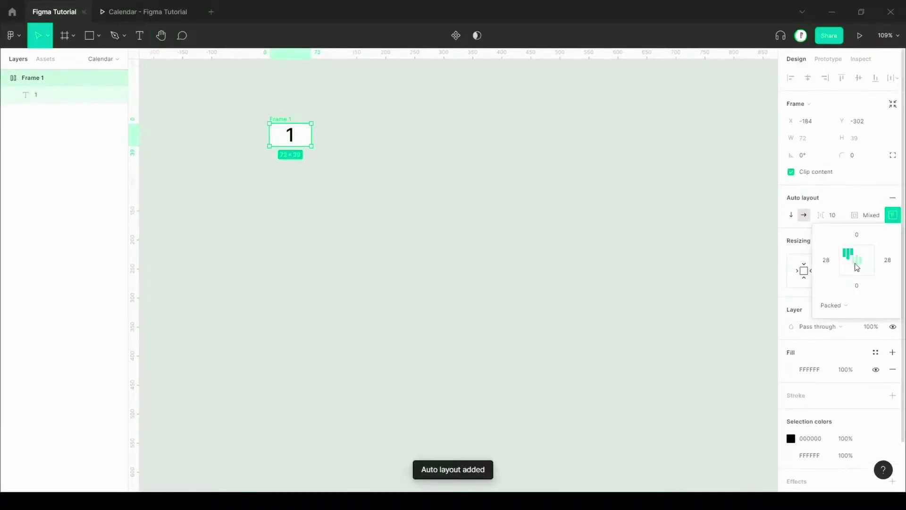
click(871, 214)
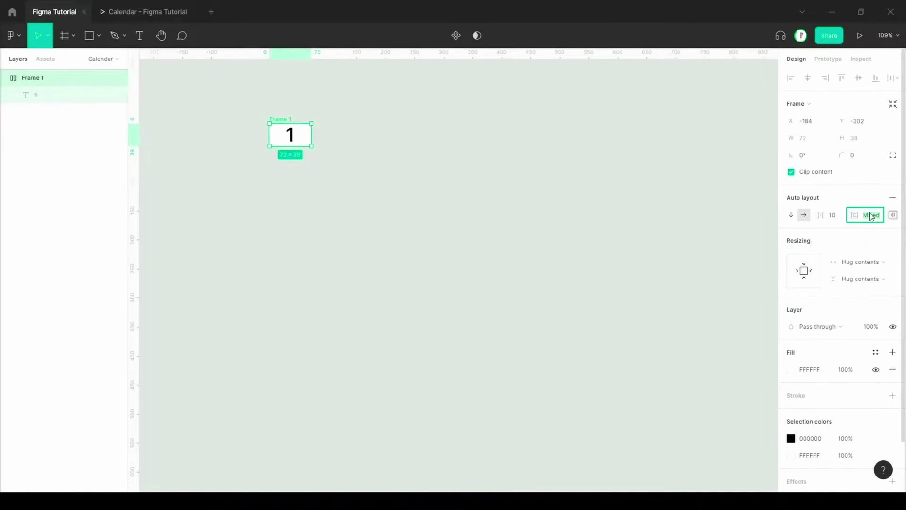
text(4)
key(Return)
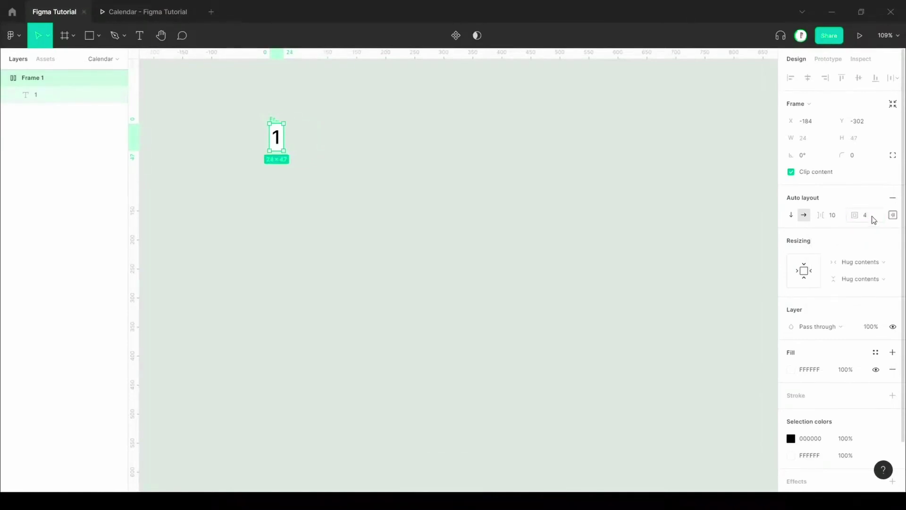
click(873, 218)
key(Return)
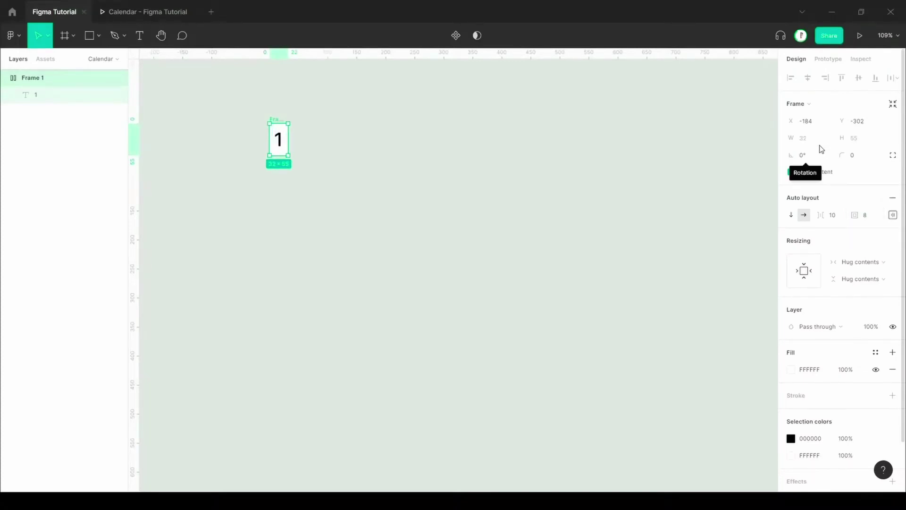
Step: Give Frame 1 a fixed width and height of 60×60
click(862, 262)
click(857, 247)
click(860, 279)
click(858, 264)
click(816, 137)
text(60)
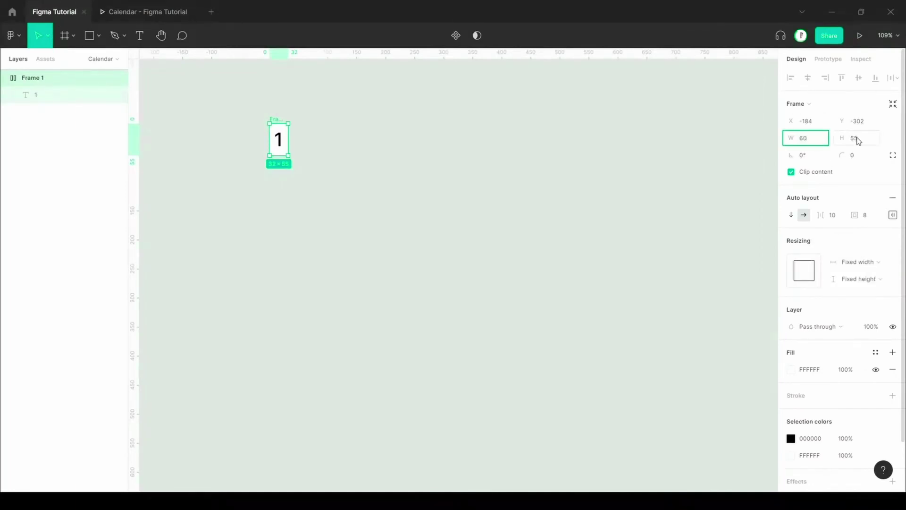
click(857, 139)
text(60)
key(Return)
click(892, 215)
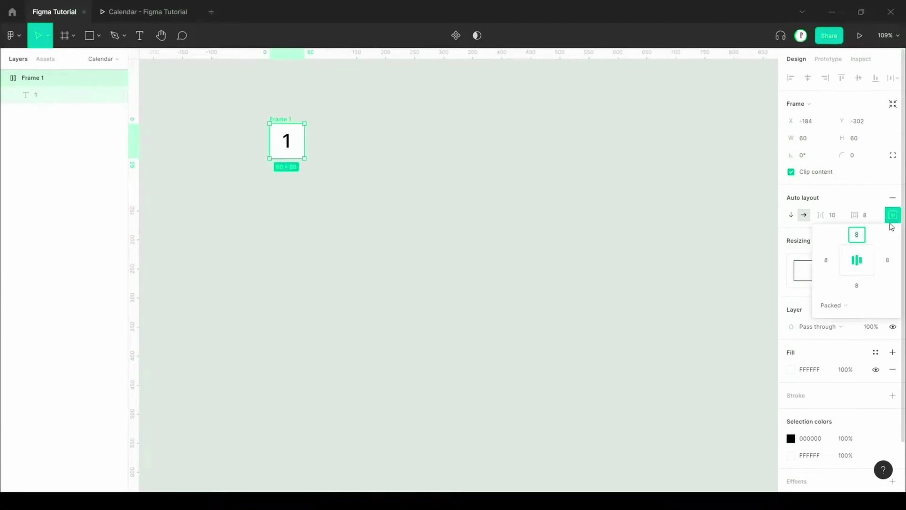
click(570, 212)
click(280, 124)
Step: Name the frame default and paste a copy of it beside the original
double_click(279, 119)
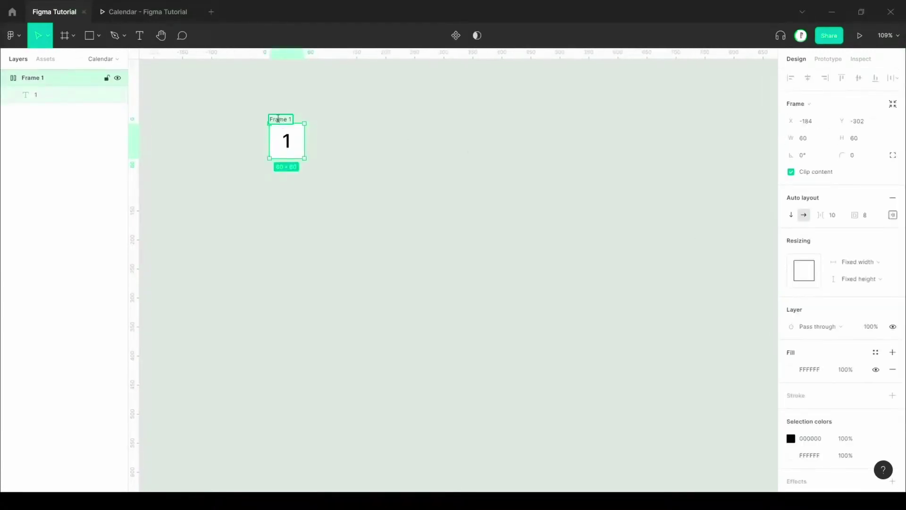
text(default)
click(373, 166)
click(274, 126)
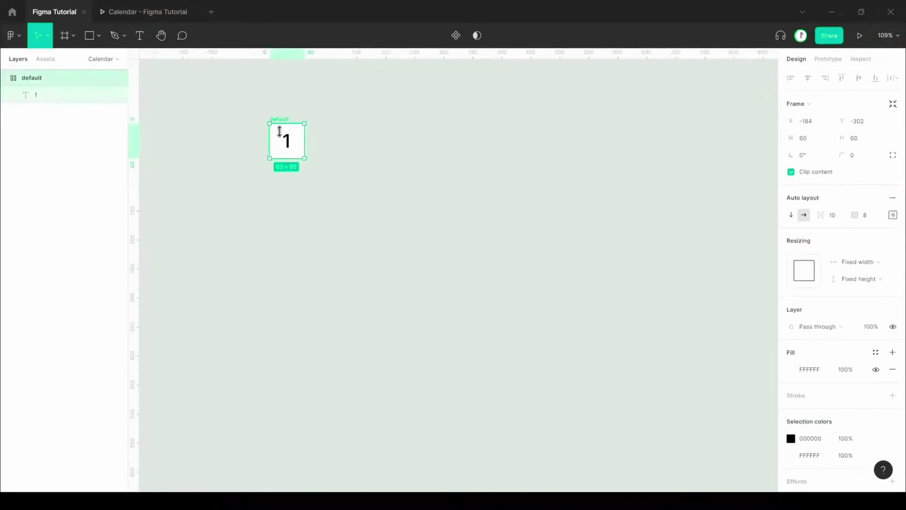
right_click(284, 139)
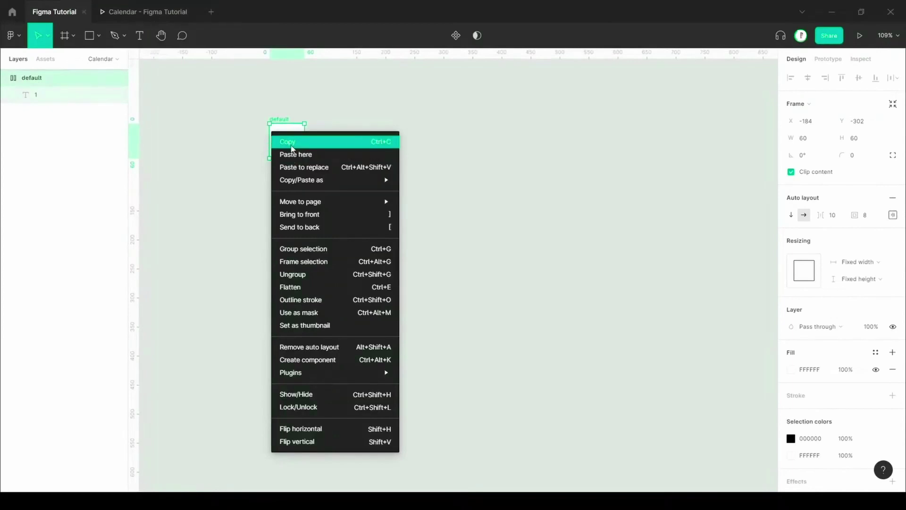
click(354, 136)
right_click(354, 136)
click(357, 138)
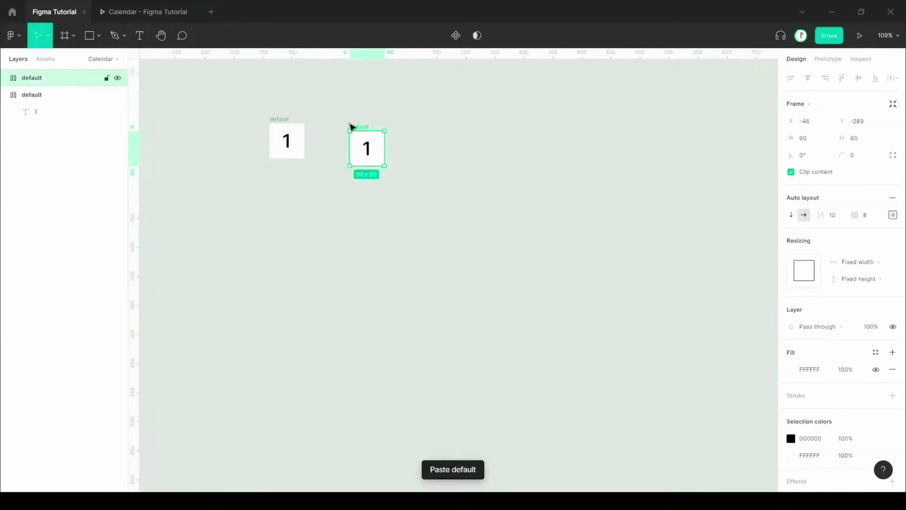
drag(358, 127, 330, 120)
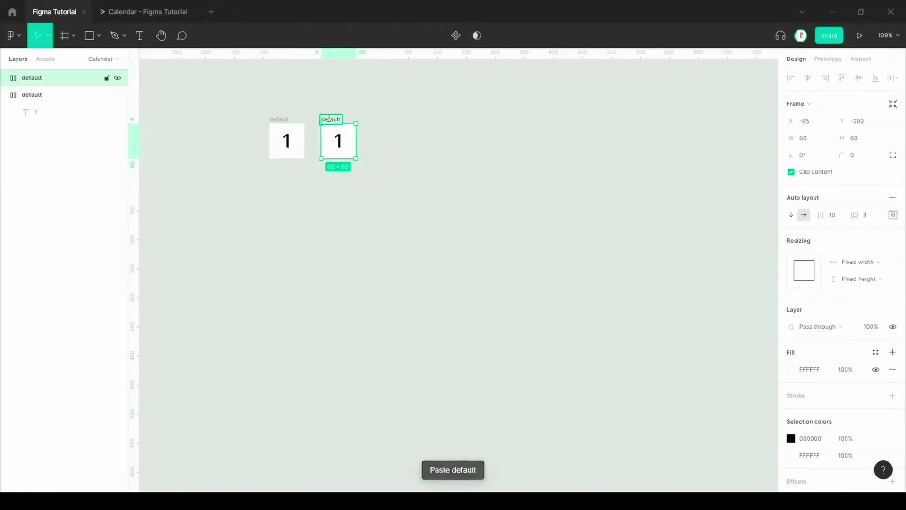
Step: Name the copy hover, then duplicate it to the right and name that active
text(H)
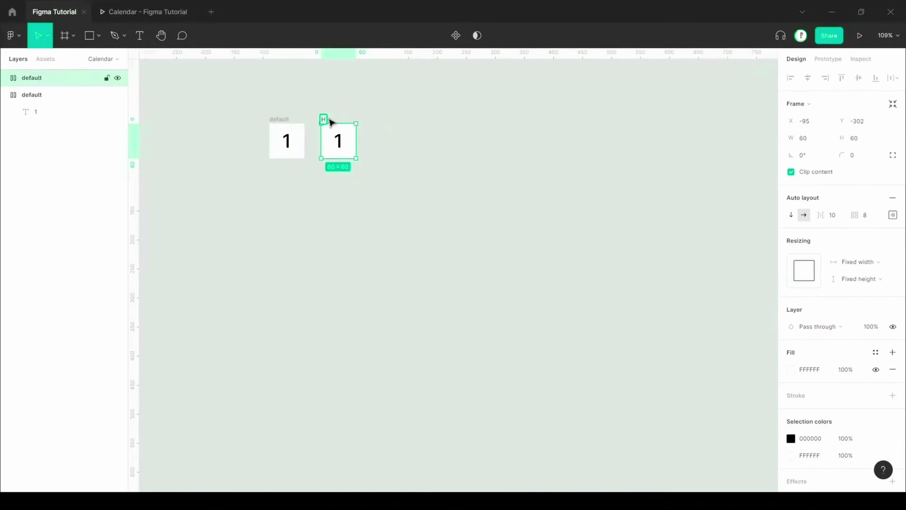
text(over)
click(457, 160)
click(339, 129)
drag(345, 138, 400, 136)
double_click(379, 119)
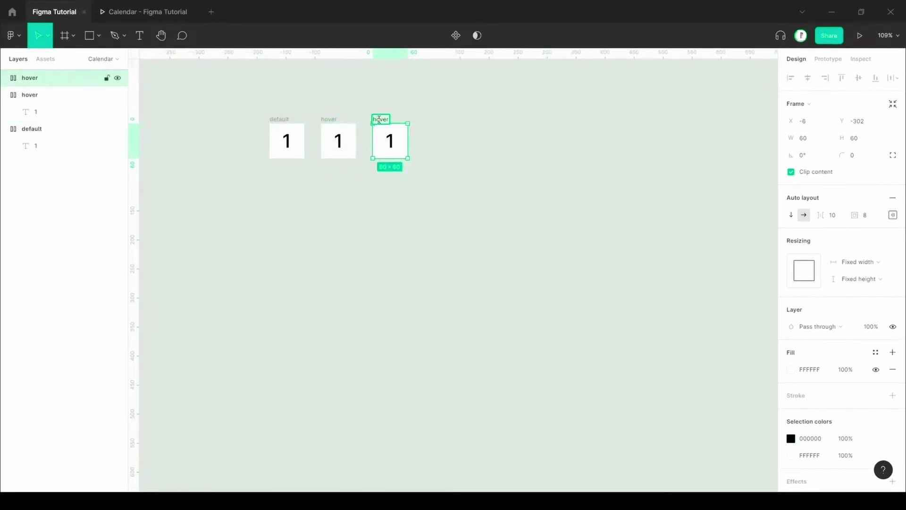
text(active)
click(520, 196)
Step: Give the hover frame a pale EDF4FF fill
scroll(284, 103, up, 5)
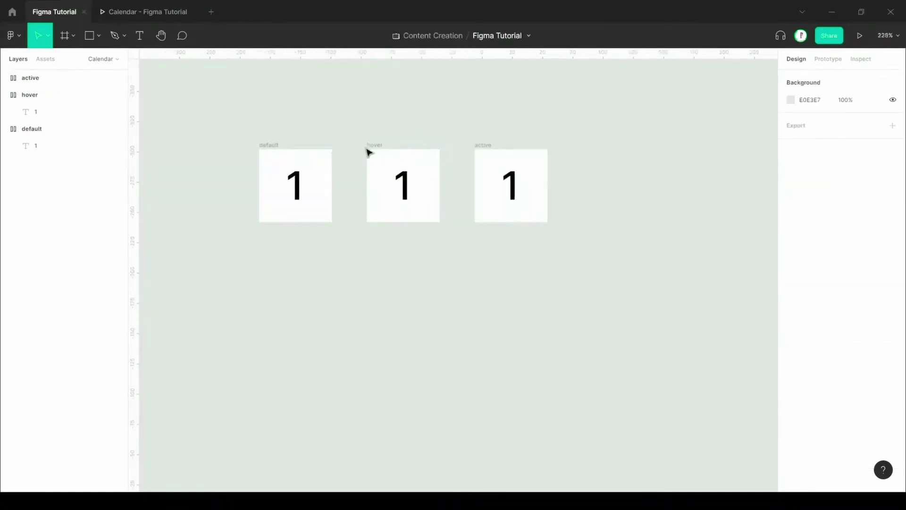
click(375, 147)
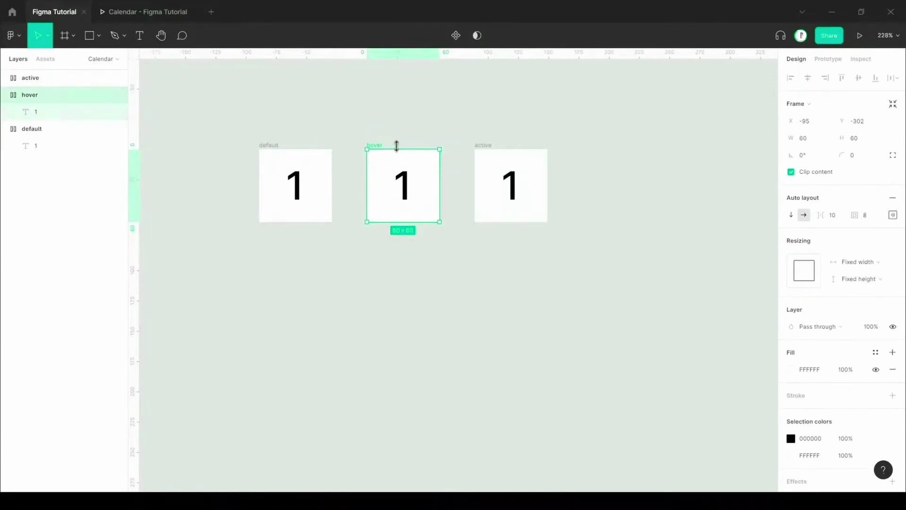
click(792, 369)
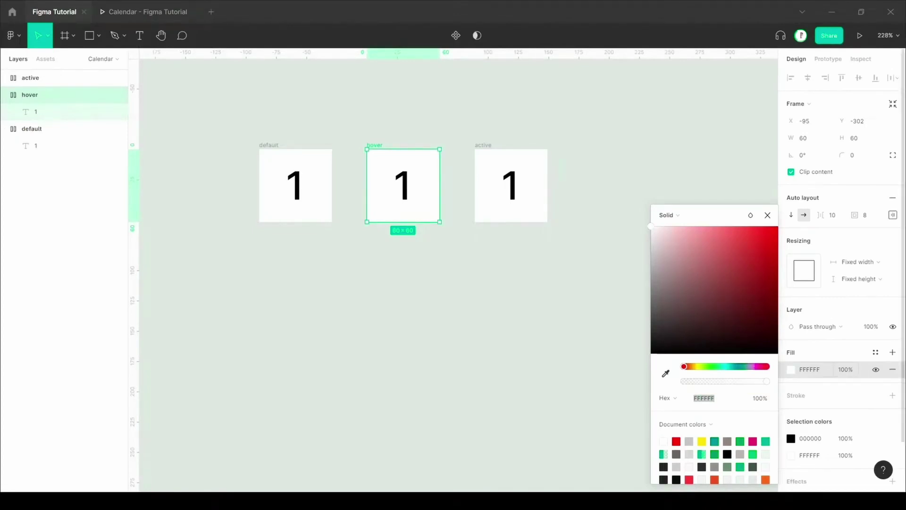
click(828, 369)
text(EDF4FF)
key(Return)
click(749, 354)
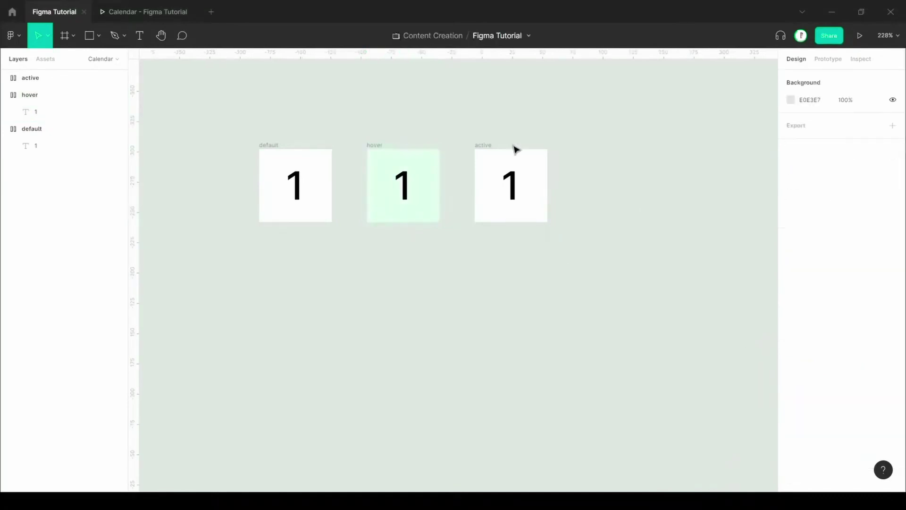
Step: Fill the active frame with 488DFF and make its number 1 white (FFFFFF)
click(489, 149)
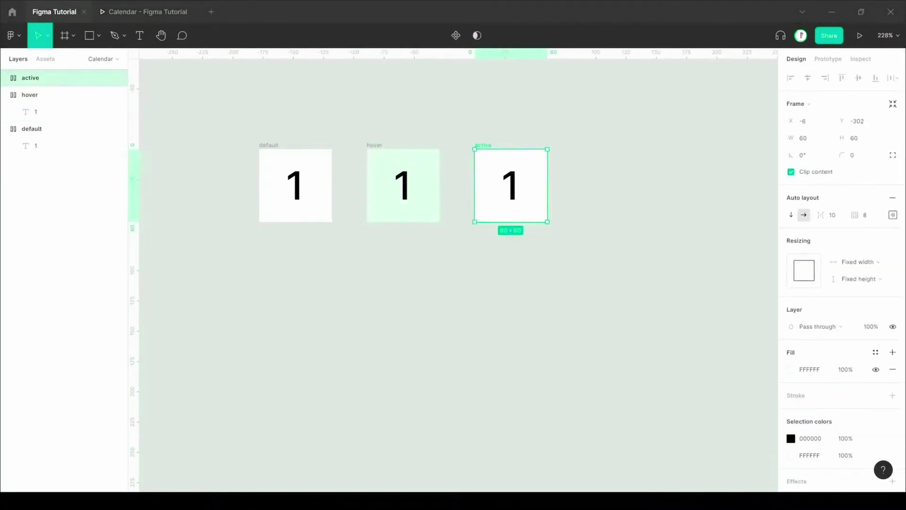
click(639, 321)
click(486, 150)
click(824, 376)
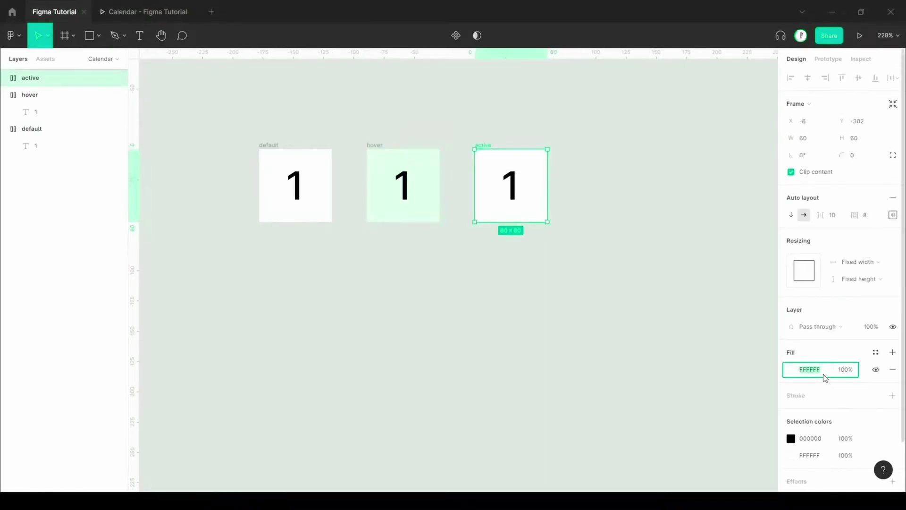
text(488DFF)
click(792, 438)
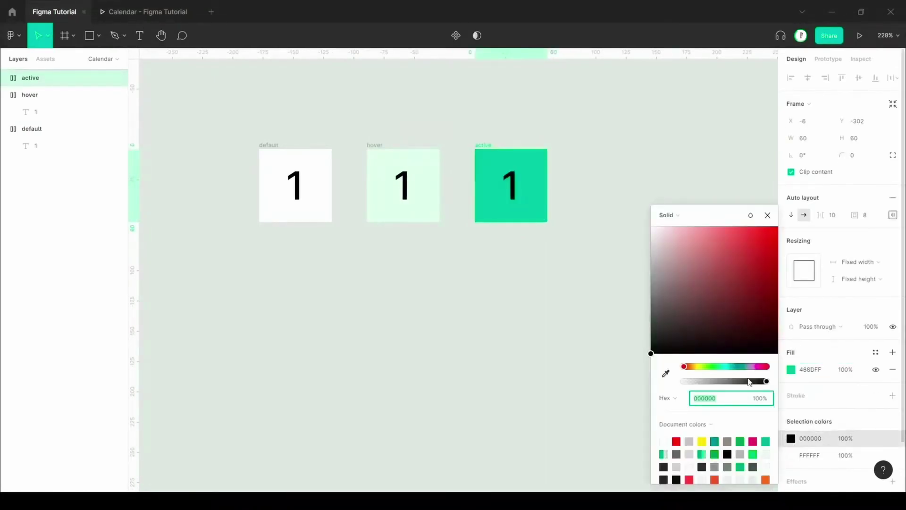
text(fff)
key(Return)
click(768, 214)
click(640, 240)
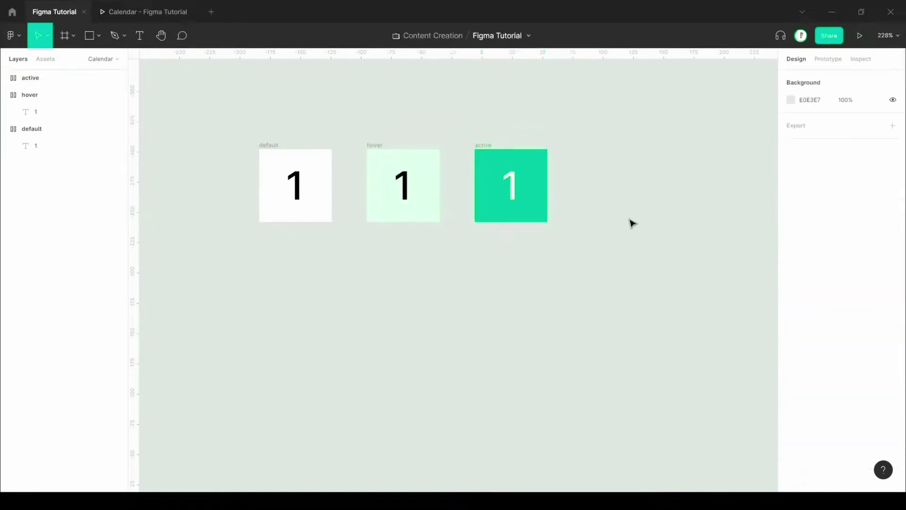
Step: Turn the three frames into components and combine them as variants of Component 1
drag(246, 128, 576, 276)
click(449, 37)
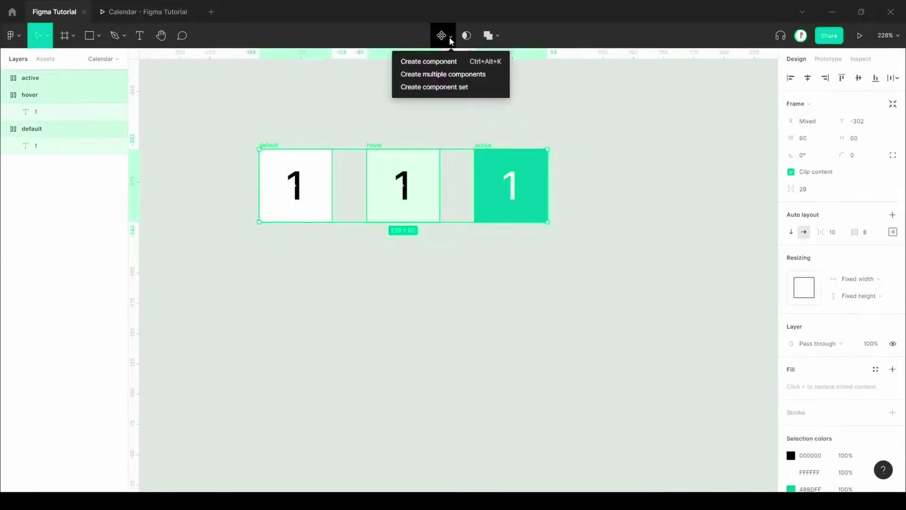
click(441, 75)
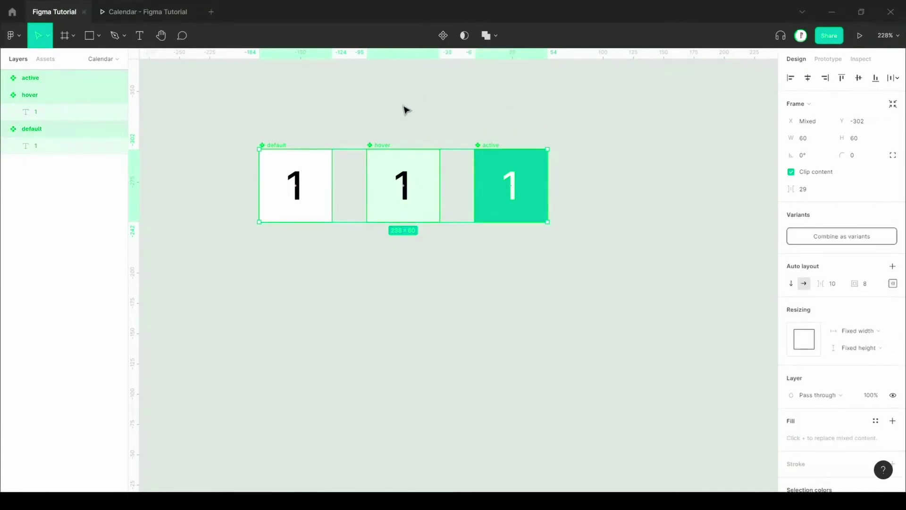
click(829, 236)
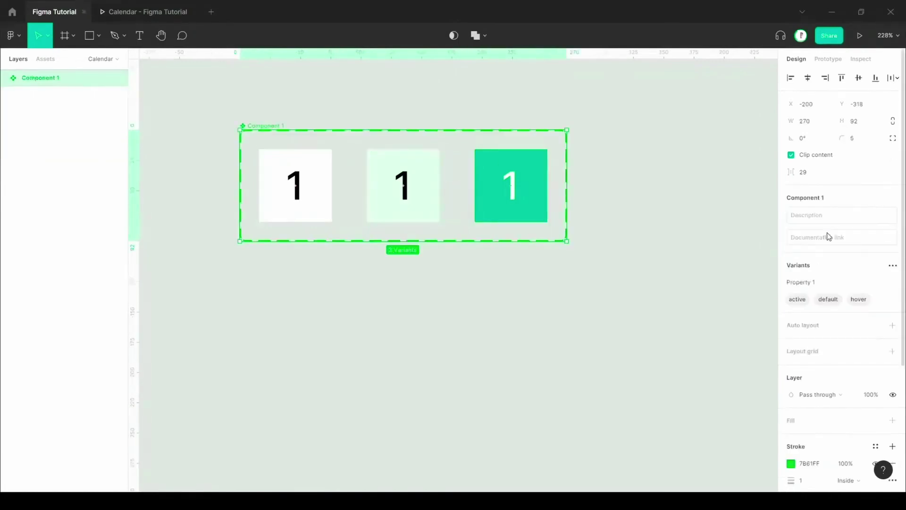
Step: Rename the variant property from Property 1 to state
click(311, 168)
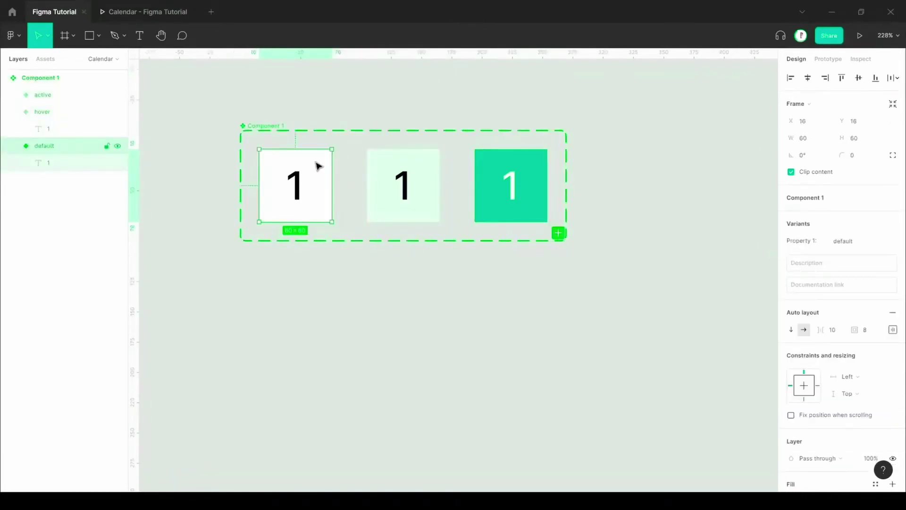
click(431, 186)
click(516, 198)
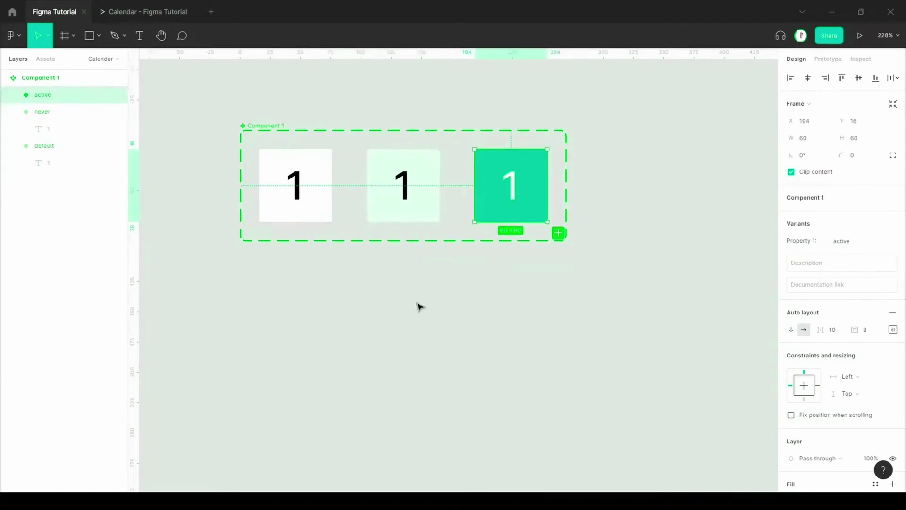
click(414, 309)
click(264, 126)
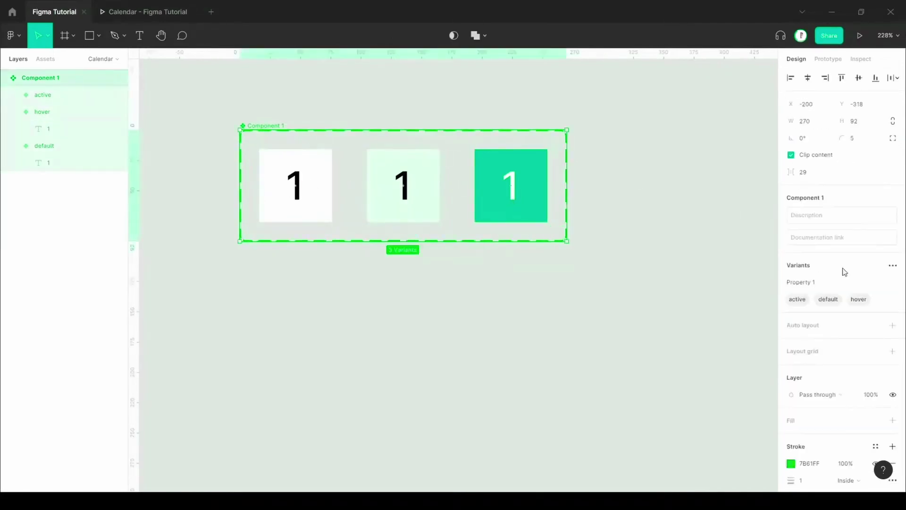
click(821, 286)
text(state)
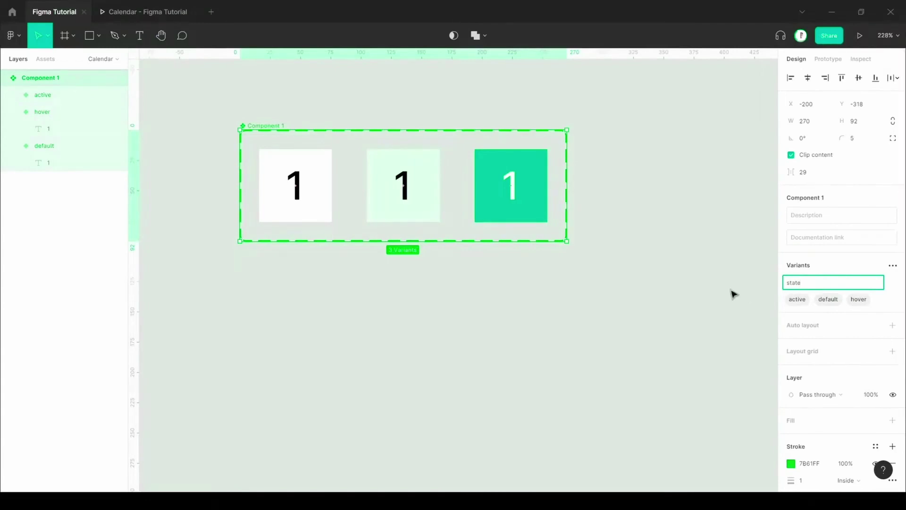
click(733, 294)
click(314, 181)
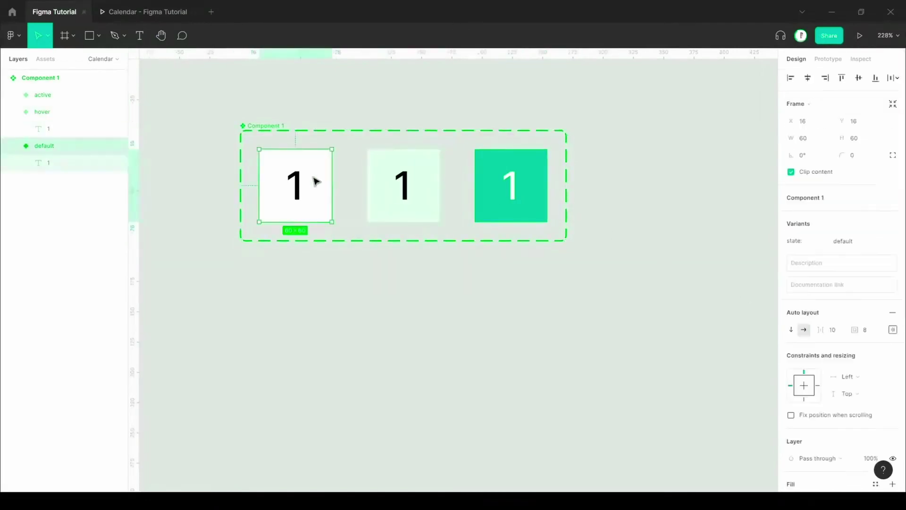
Step: Link default to hover While hovering, and hover to active On click
click(823, 63)
drag(332, 185, 381, 194)
click(694, 126)
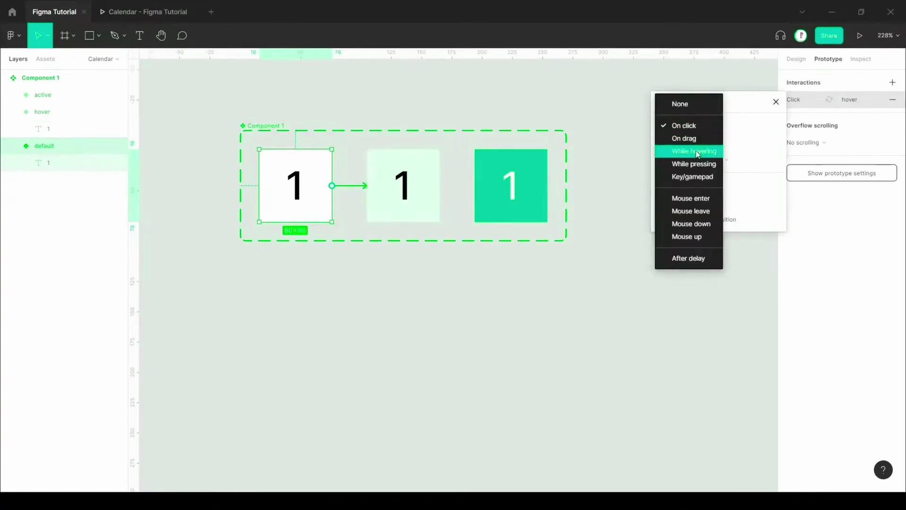
click(698, 152)
click(775, 101)
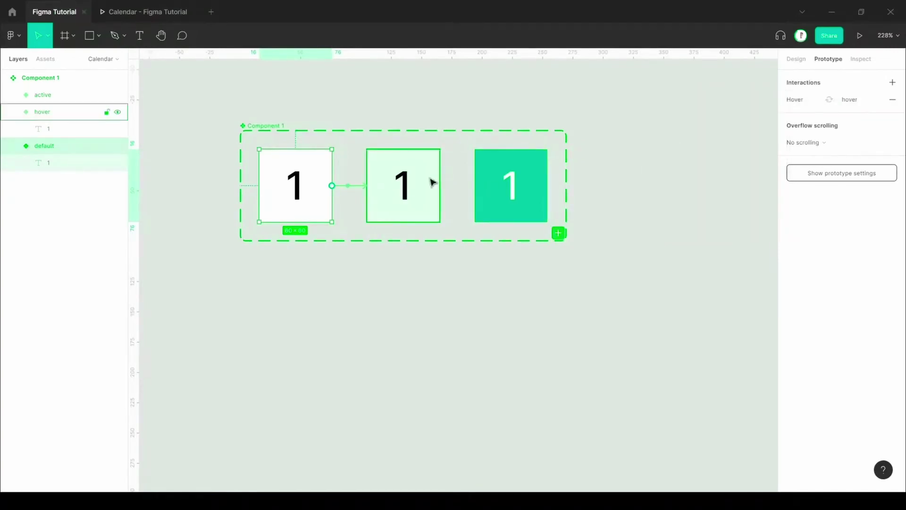
click(431, 182)
drag(440, 186, 501, 189)
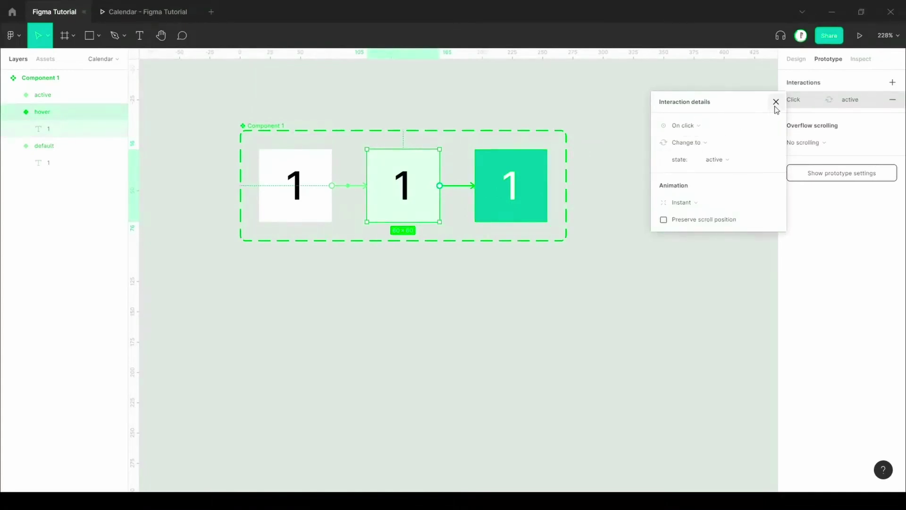
click(776, 102)
Step: Link the active variant back to default on Mouse leave
click(505, 192)
drag(549, 187, 329, 196)
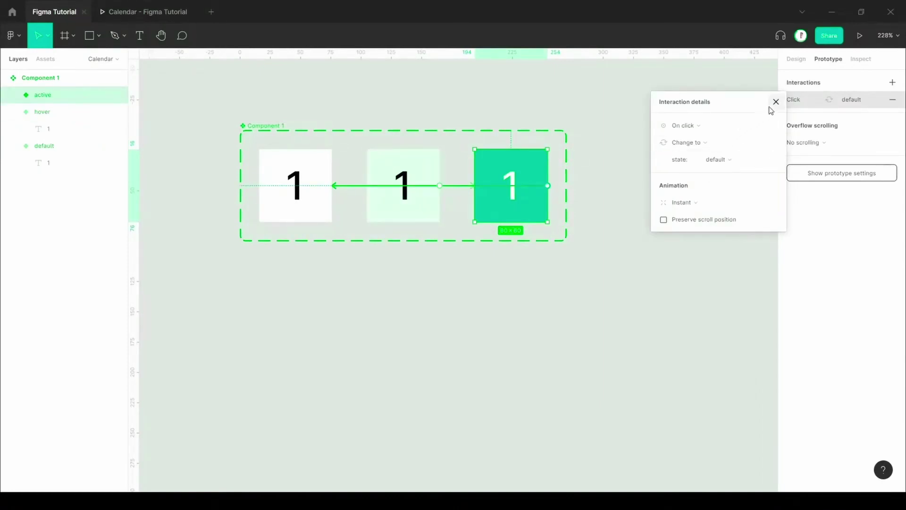
click(701, 128)
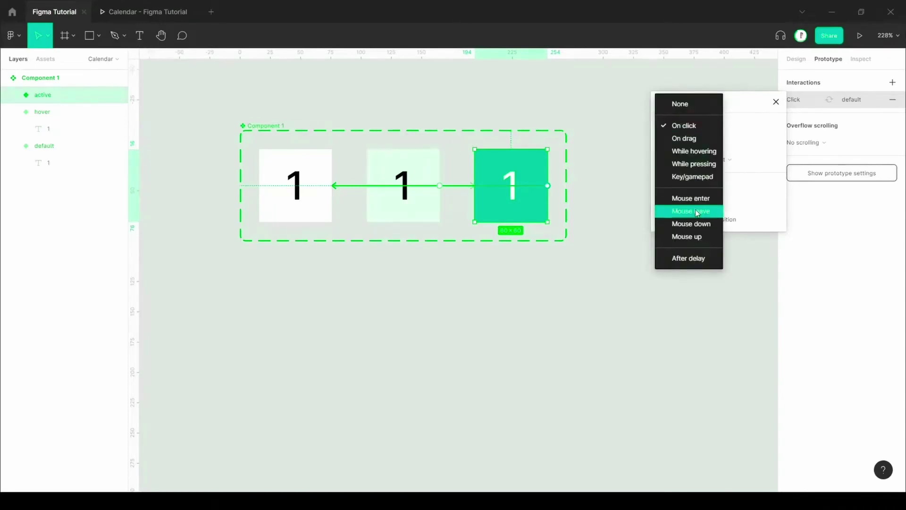
click(691, 211)
click(776, 102)
click(630, 203)
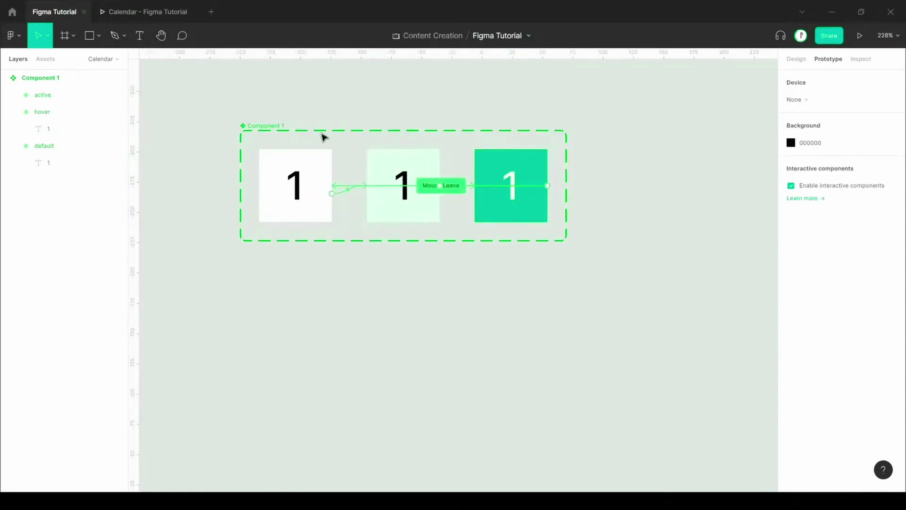
click(283, 126)
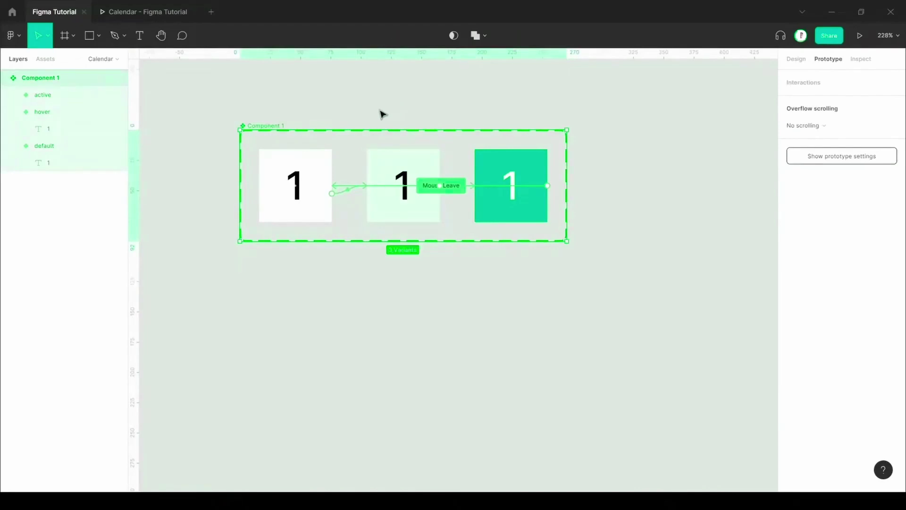
click(284, 113)
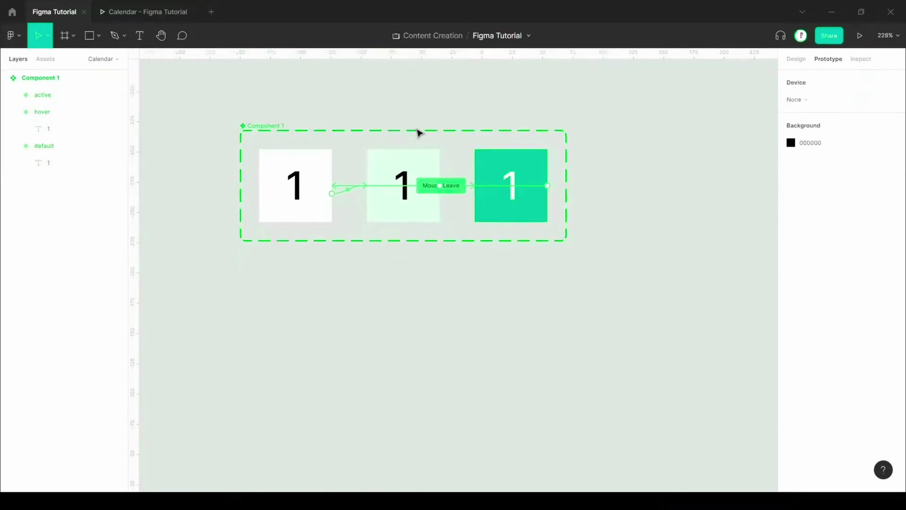
scroll(478, 114, down, 4)
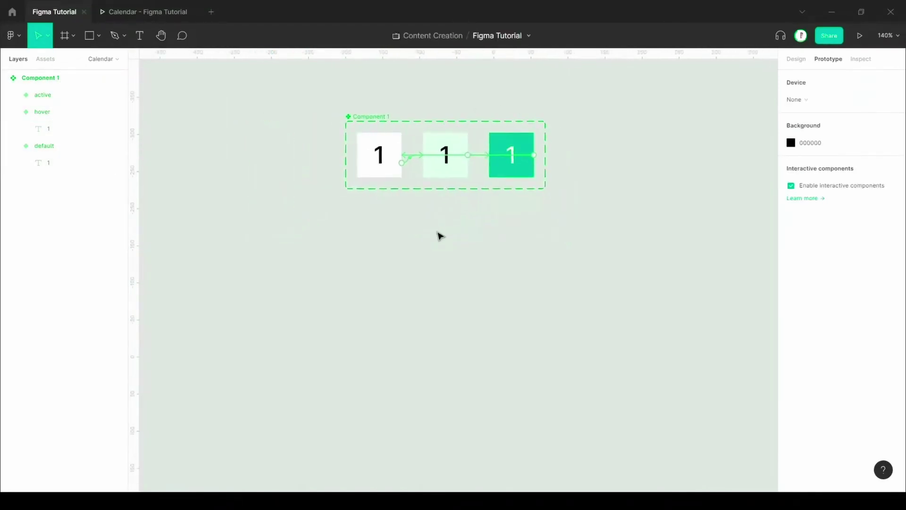
scroll(449, 287, down, 1)
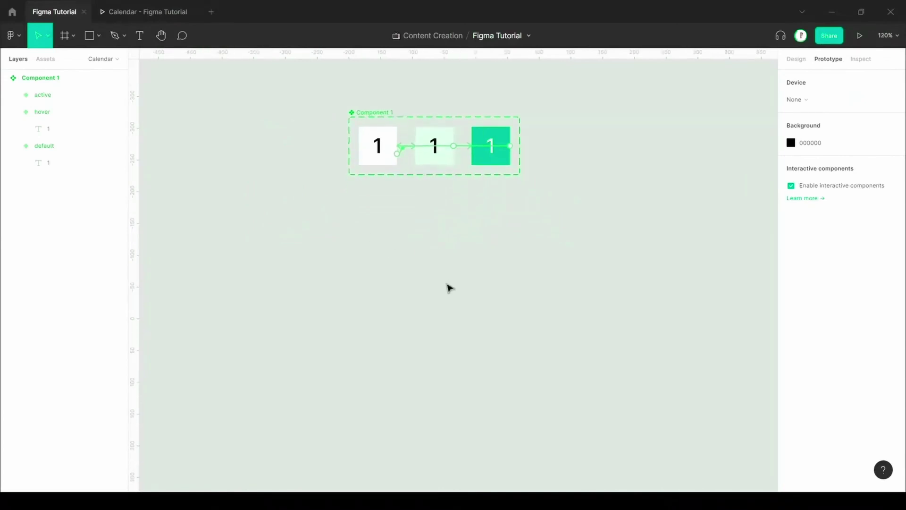
Step: Draw a new frame and size it to 800×600
click(65, 35)
mouse_move(308, 252)
mouse_down()
mouse_move(678, 453)
mouse_move(666, 447)
mouse_up()
scroll(533, 359, down, 1)
click(796, 60)
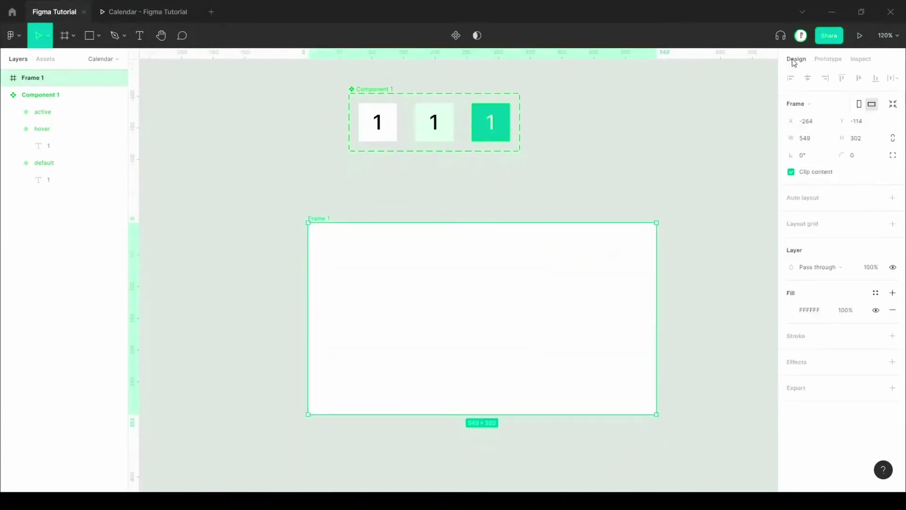
click(817, 141)
scroll(327, 207, down, 5)
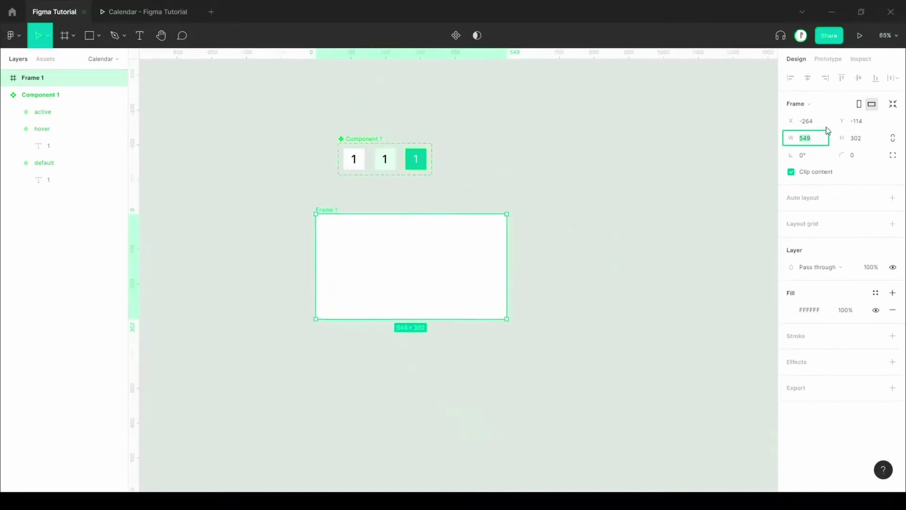
text(800)
click(868, 142)
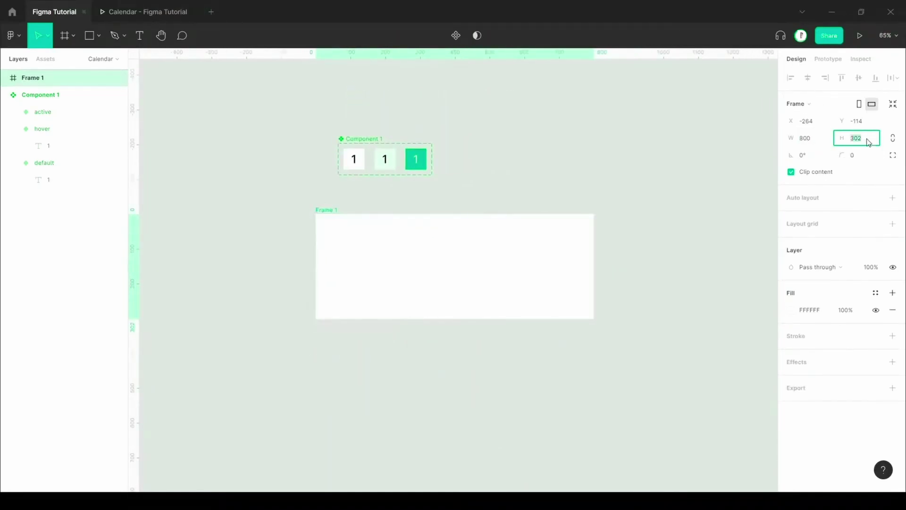
key(Return)
Step: Move Frame 1 so it sits centred below Component 1
click(646, 237)
click(470, 274)
scroll(419, 302, up, 1)
mouse_move(352, 280)
mouse_down()
mouse_move(342, 277)
mouse_move(359, 278)
mouse_up()
scroll(674, 186, down, 3)
scroll(475, 257, up, 4)
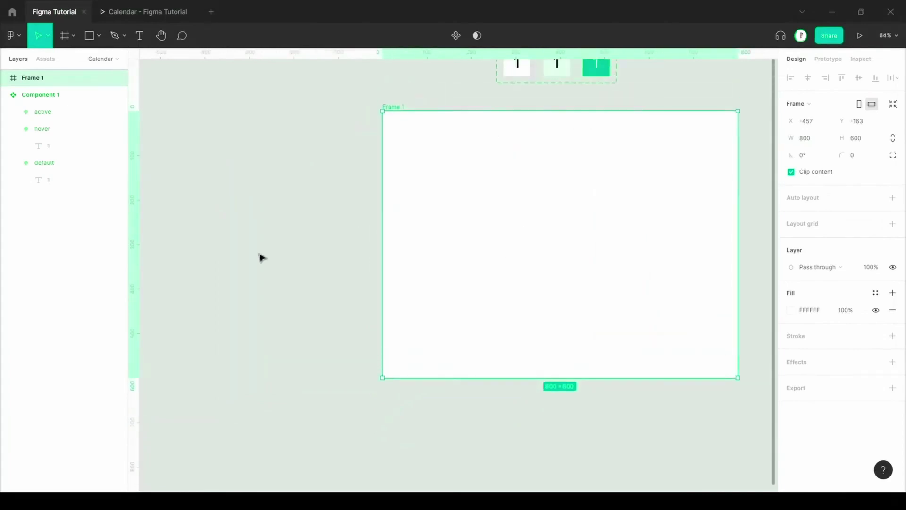
scroll(260, 257, down, 2)
drag(434, 235, 435, 284)
scroll(524, 312, up, 2)
scroll(516, 303, down, 2)
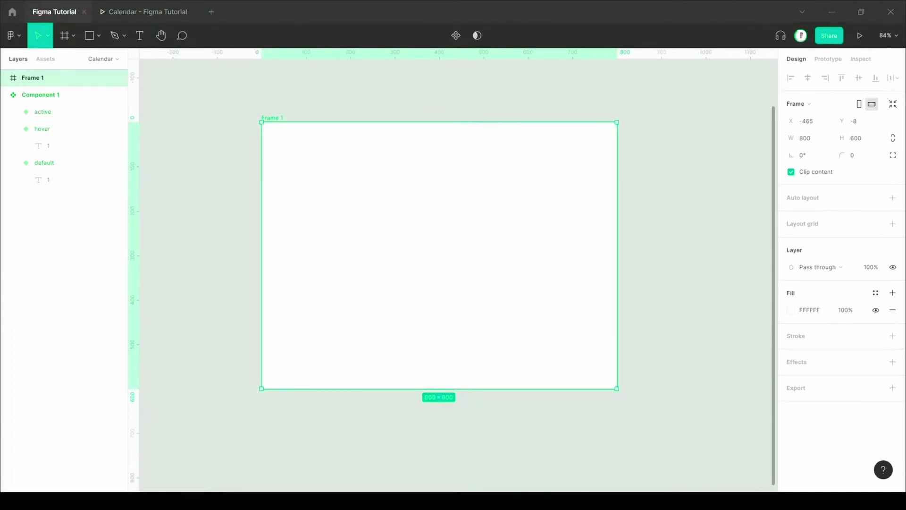
mouse_move(463, 232)
mouse_down()
mouse_move(465, 243)
mouse_move(477, 240)
mouse_up()
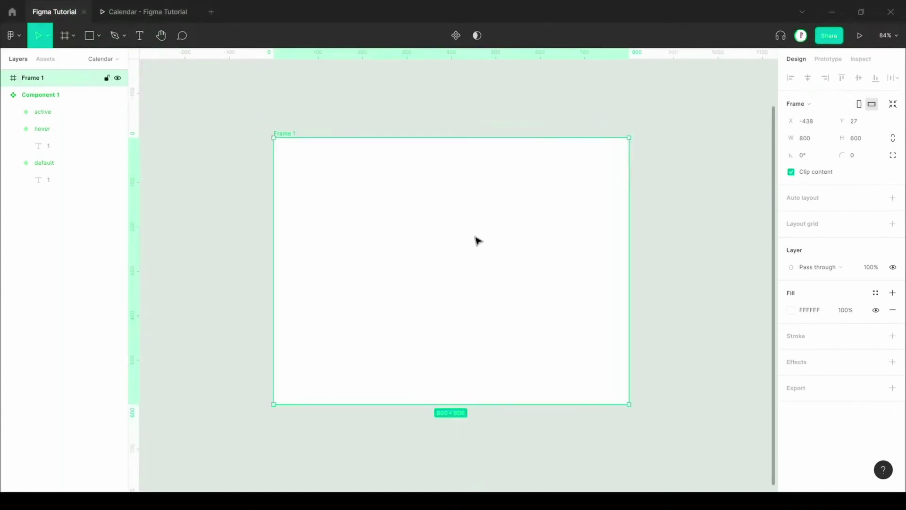
click(386, 123)
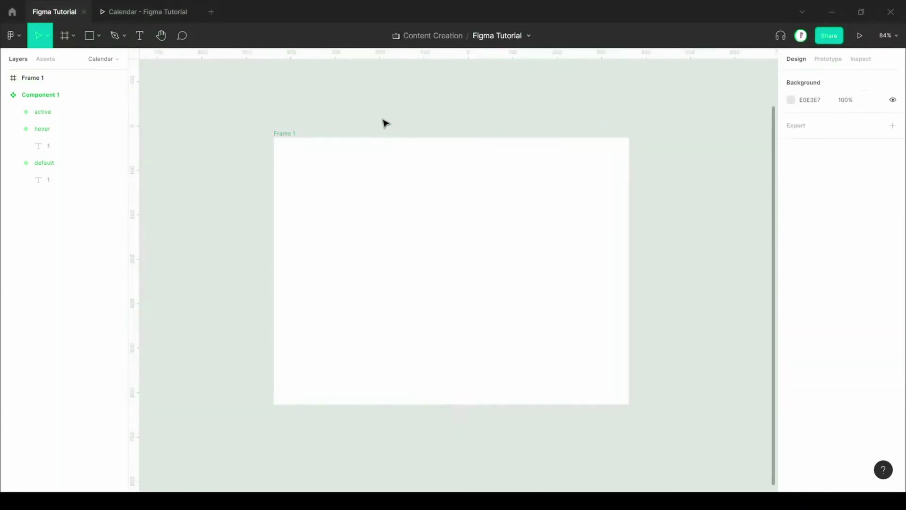
Step: Place a text box in Frame 1, discard it empty, and reselect the frame
click(140, 35)
click(313, 165)
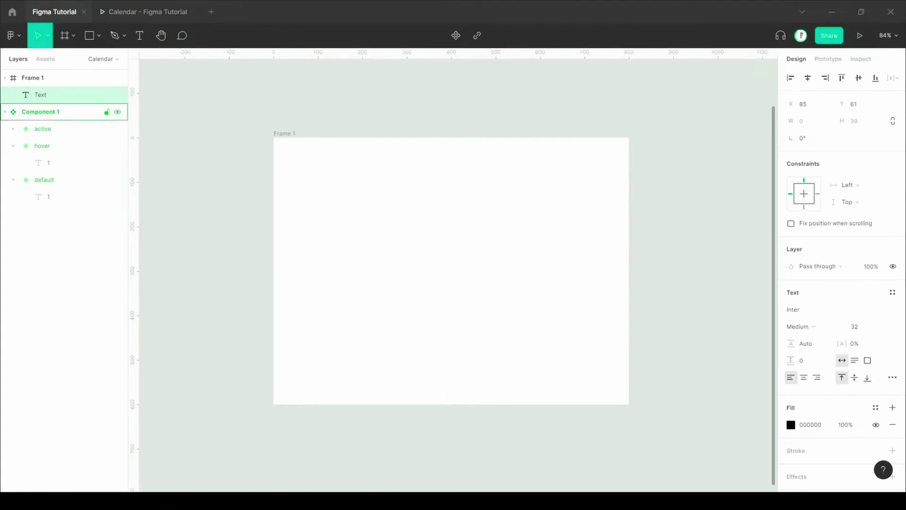
key(Escape)
click(373, 227)
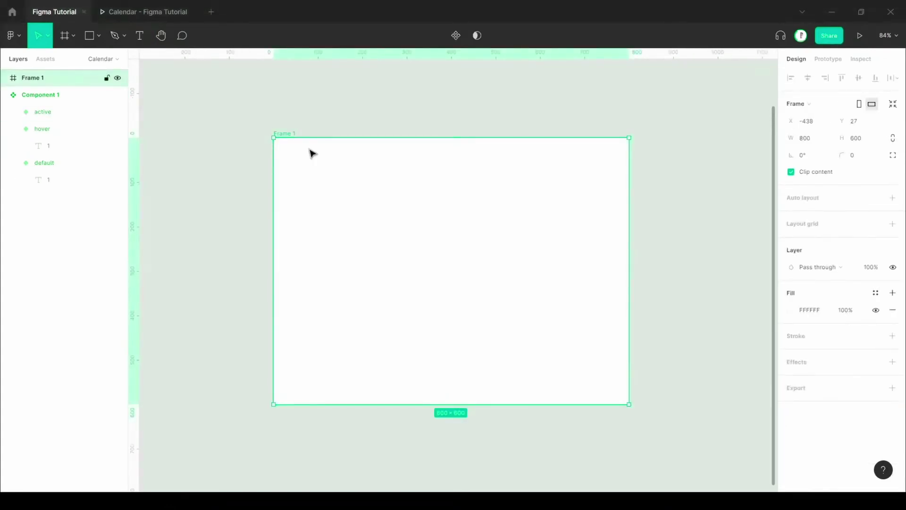
Step: Add a text layer reading 'January 2021' inside Frame 1
click(140, 36)
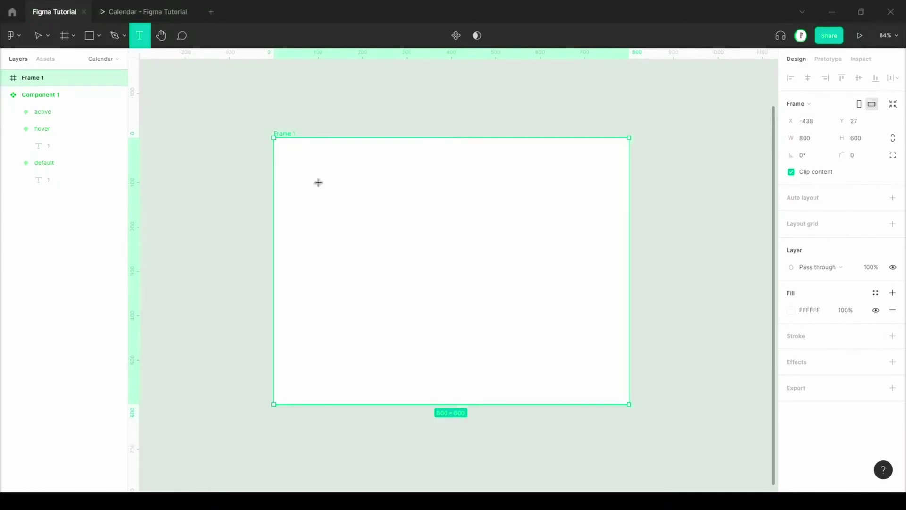
click(333, 179)
text(Janu)
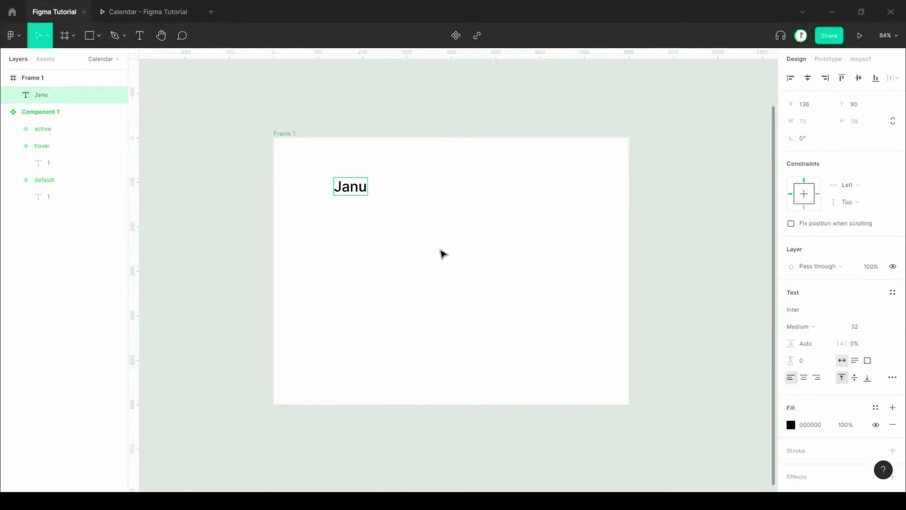
text(ary 2021)
Step: Set the title font to Epilogue SemiBold at size 32
key(ctrl+a)
click(822, 319)
text(Ep)
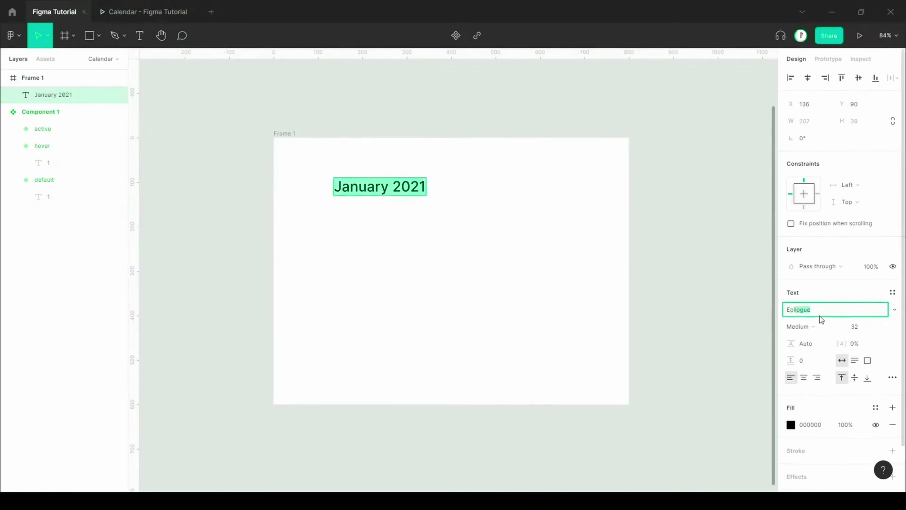
key(Return)
click(813, 326)
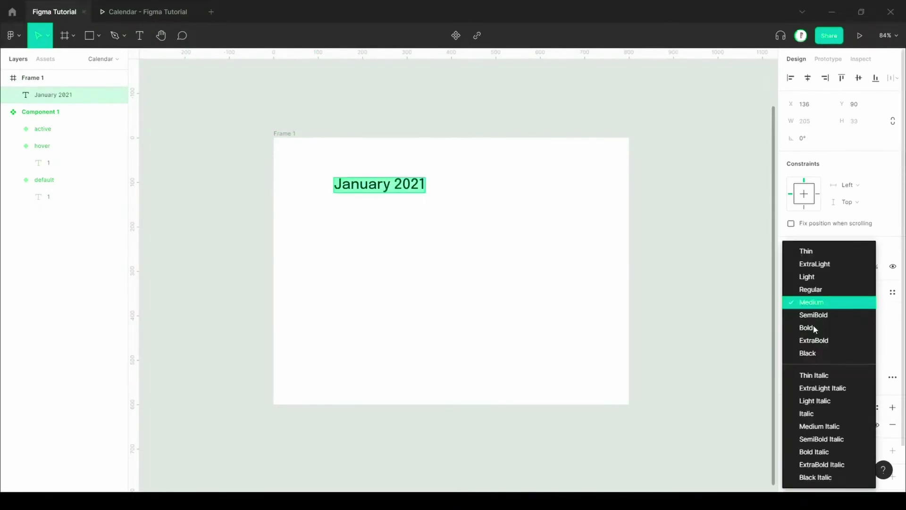
click(814, 327)
click(806, 326)
click(806, 318)
double_click(398, 180)
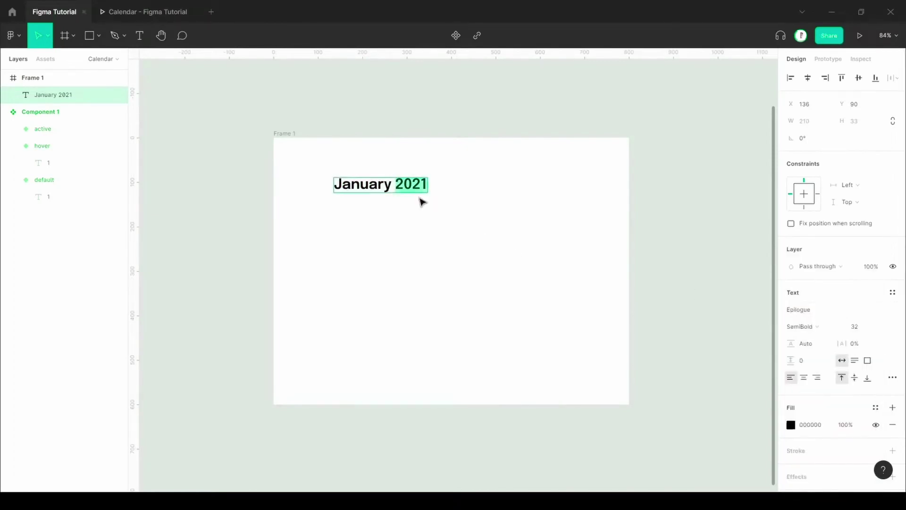
key(ctrl+a)
click(859, 326)
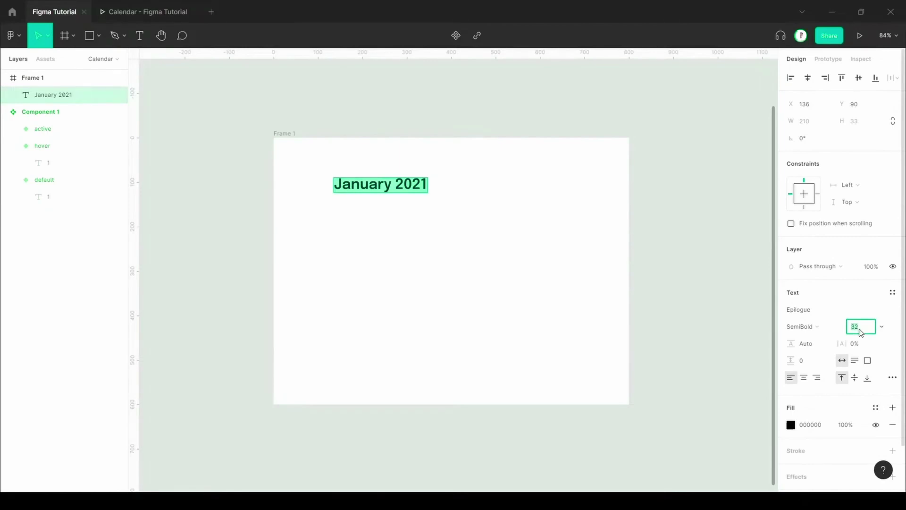
key(Escape)
key(Escape)
Step: Move the title to Frame 1's top-left corner and colour it 1B1B1B
click(395, 189)
drag(395, 189, 356, 168)
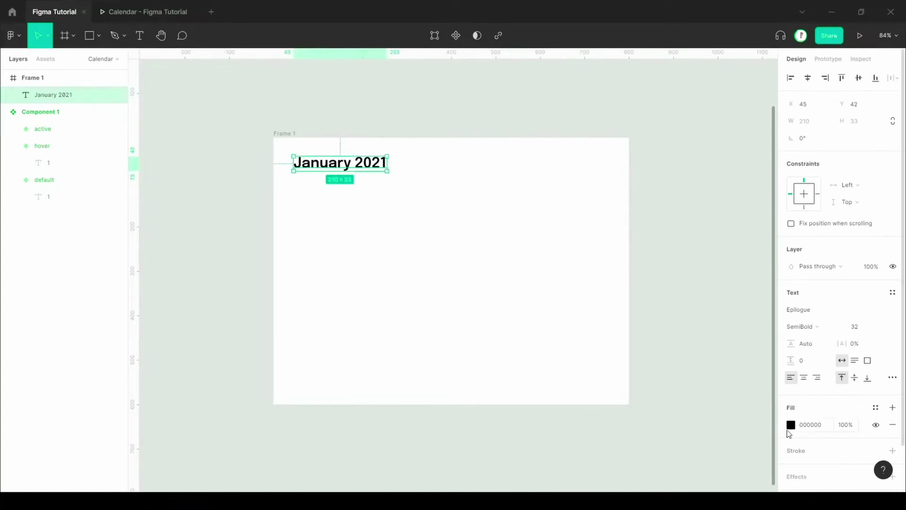
click(791, 425)
click(717, 441)
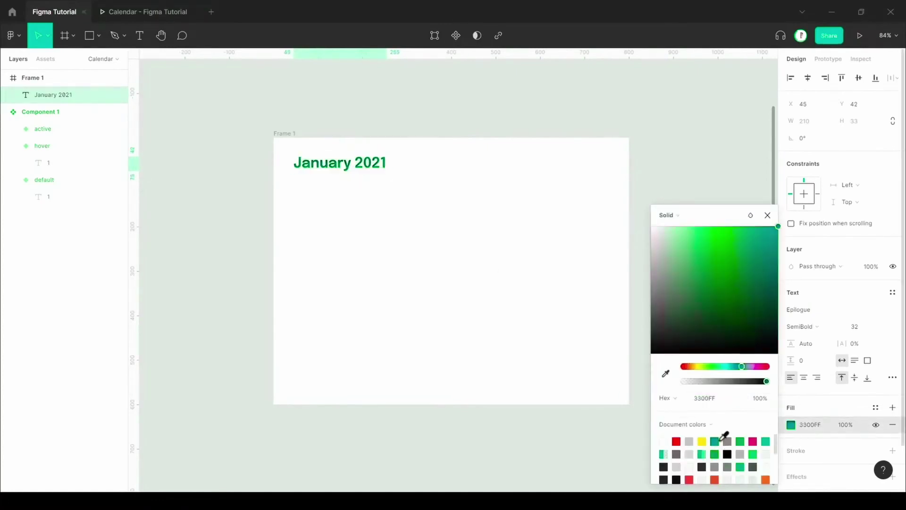
mouse_move(653, 351)
mouse_down()
mouse_move(634, 352)
mouse_move(652, 345)
mouse_up()
click(767, 215)
Step: Draw an L-shaped path with the Pen tool to the right of the January 2021 title
click(441, 261)
scroll(429, 263, down, 1)
scroll(437, 249, up, 1)
scroll(438, 247, up, 1)
click(113, 36)
click(457, 201)
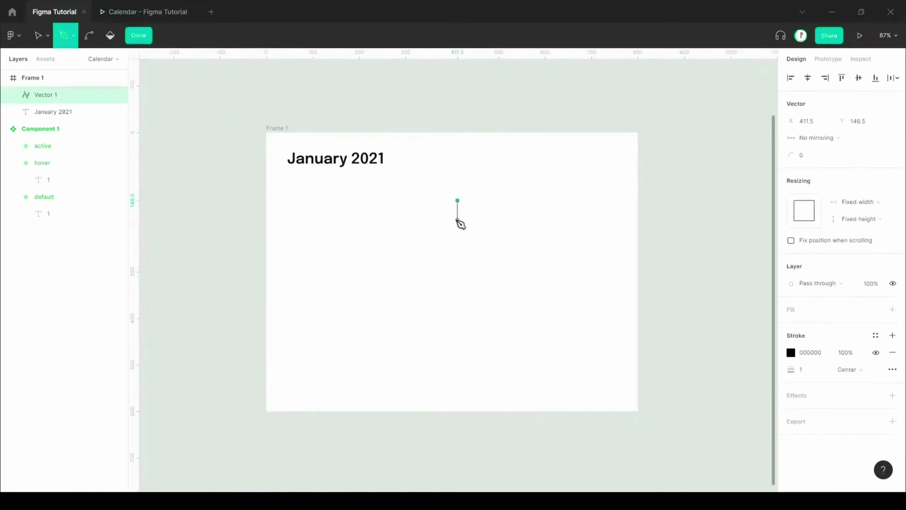
click(457, 220)
click(477, 220)
click(139, 35)
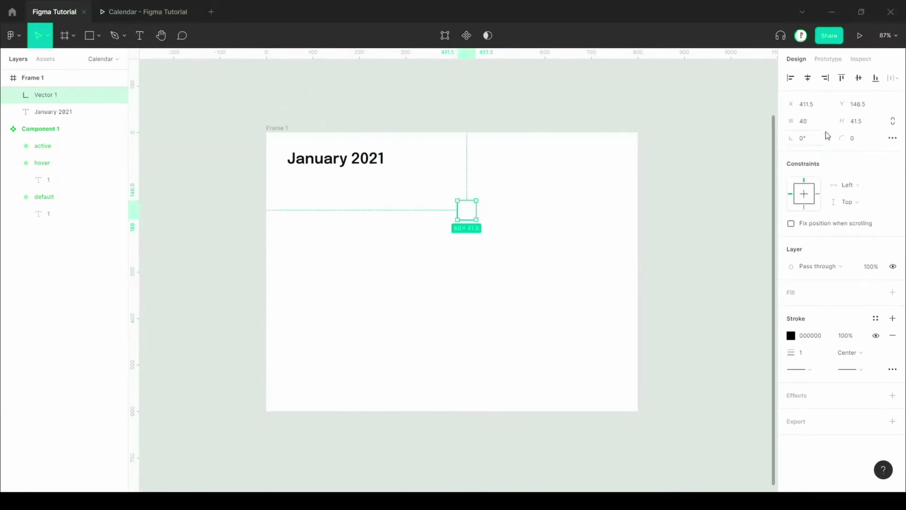
Step: Set the L path's height to 40, rotate it -45° and give it stroke weight 2
click(869, 125)
text(40)
key(Return)
click(813, 141)
key(BackSpace)
text(-45)
key(Return)
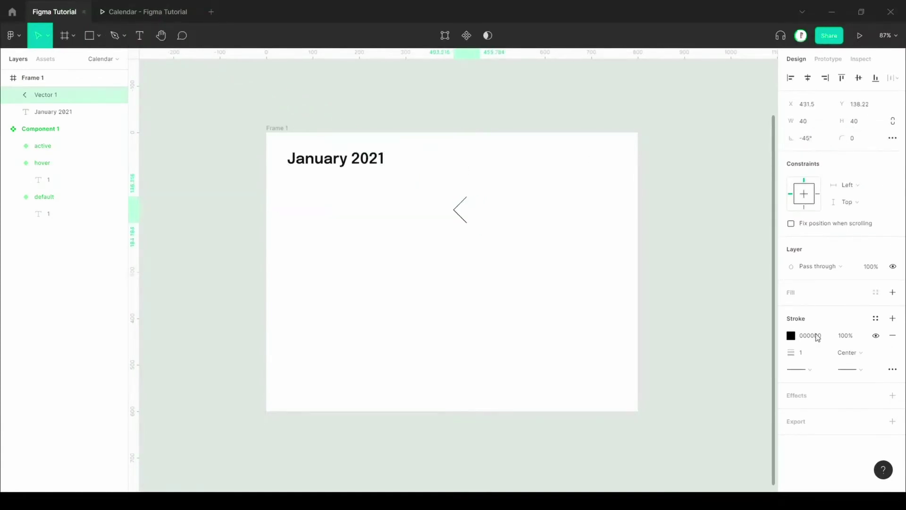
click(809, 352)
text(2)
key(Return)
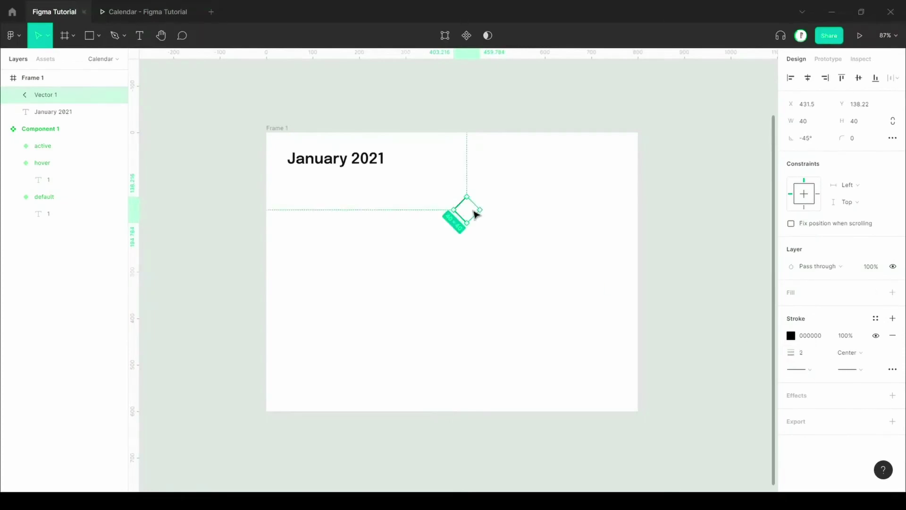
Step: Give the chevron's stroke Round end caps and shrink its height to 14
scroll(475, 214, up, 5)
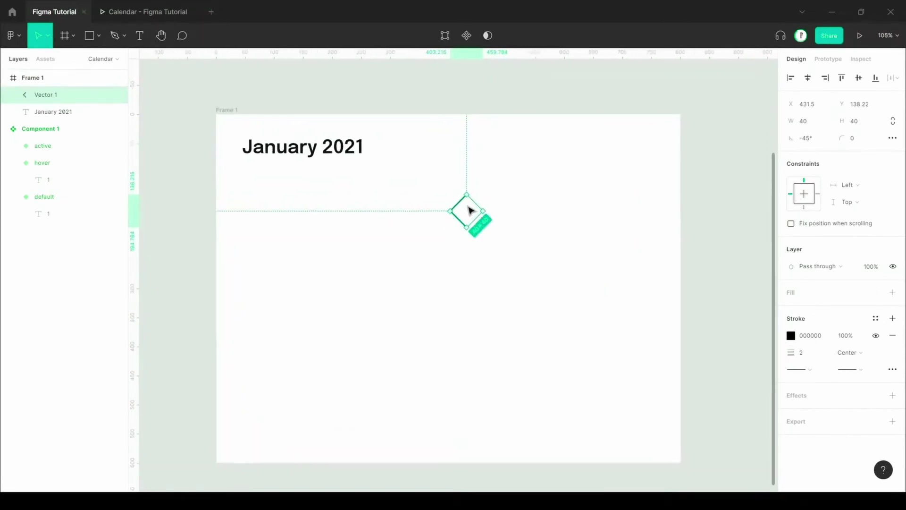
click(498, 261)
click(464, 207)
click(859, 373)
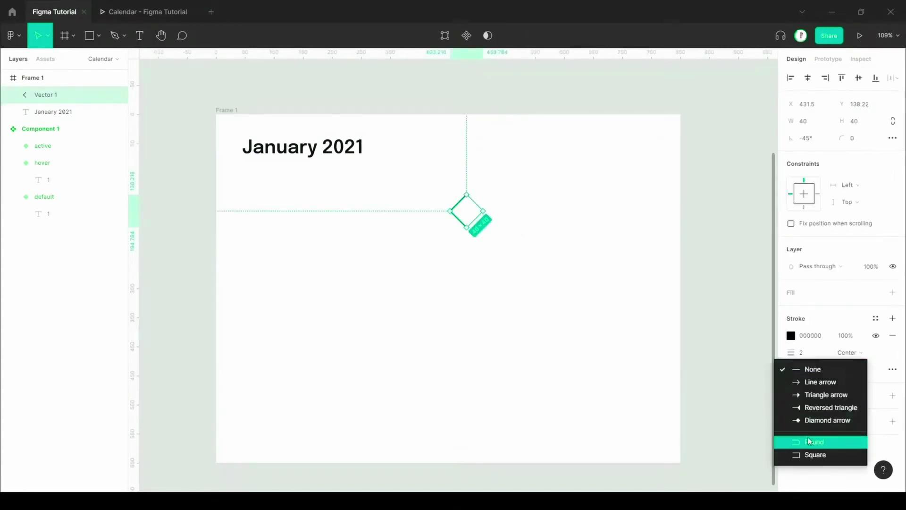
click(809, 356)
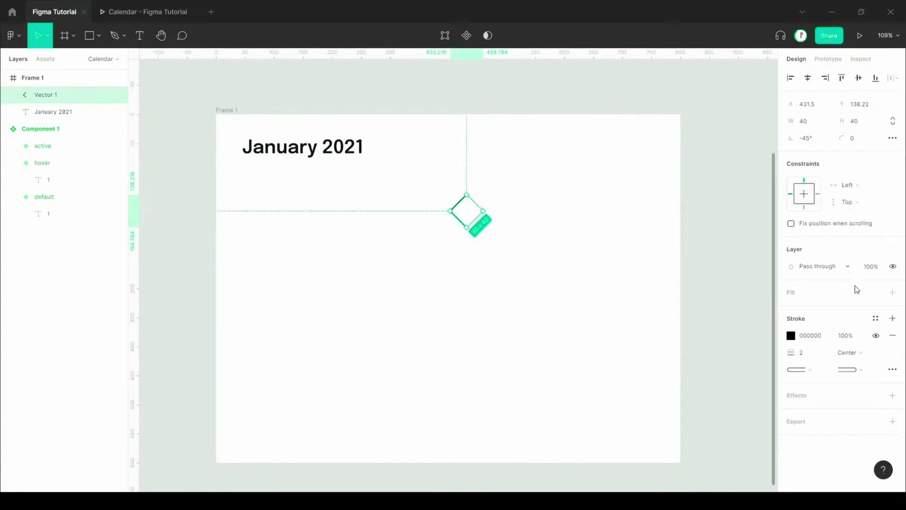
click(873, 126)
text(14)
key(Return)
Step: Increase the chevron's stroke weight to 2.4
click(543, 208)
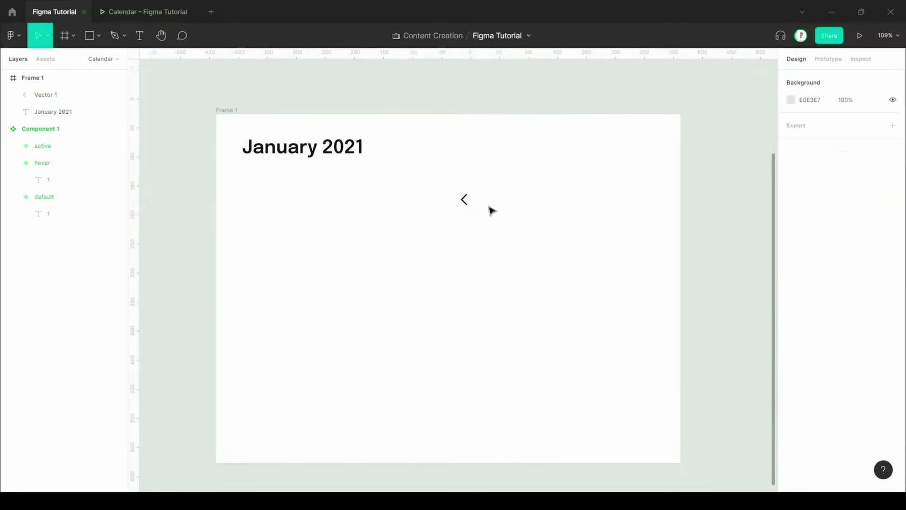
scroll(474, 226, up, 1)
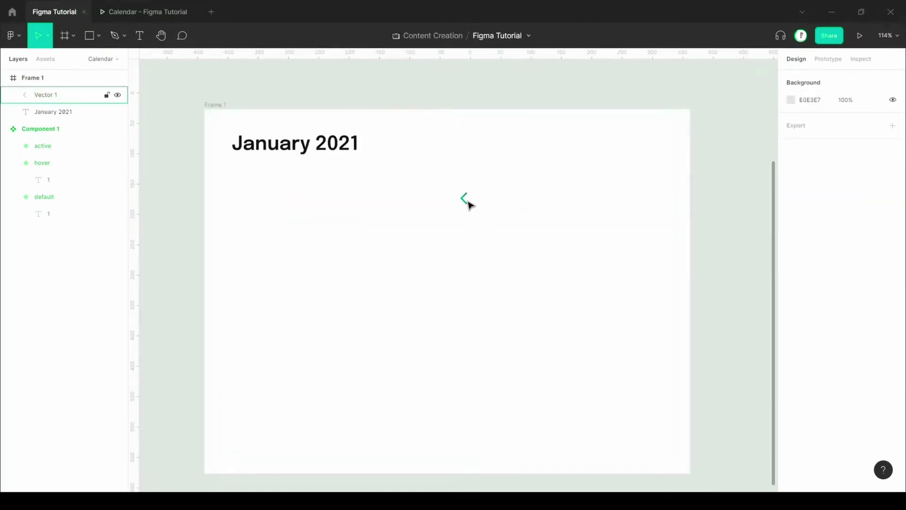
click(467, 202)
click(813, 352)
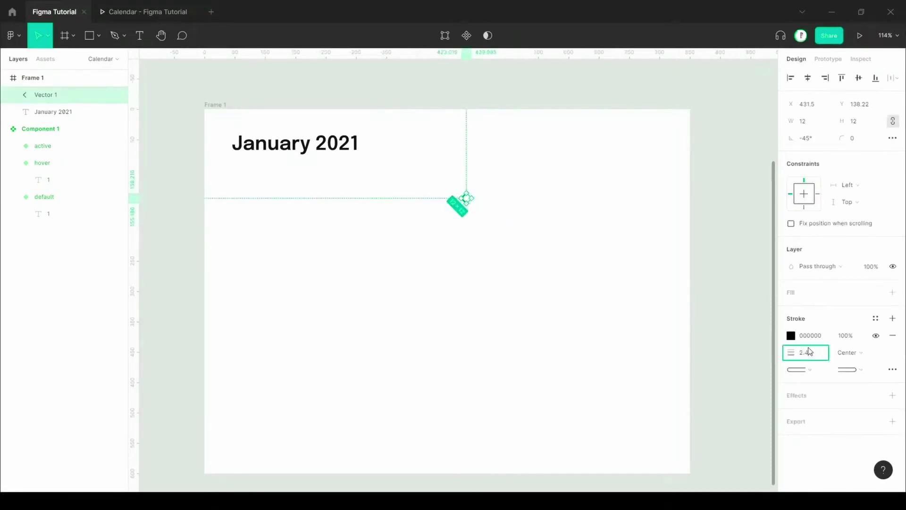
text(.4)
key(Return)
click(504, 256)
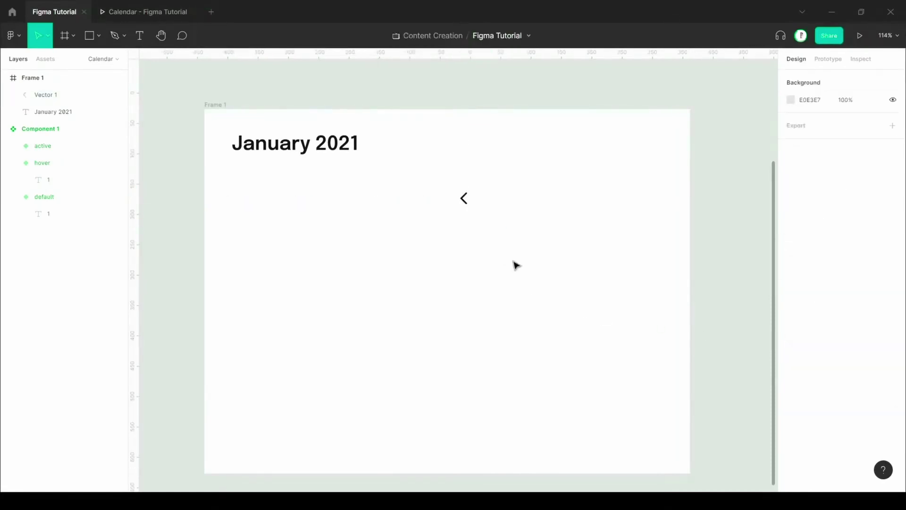
Step: Draw a circle below the chevron with the Ellipse tool and set its height to 42
click(99, 34)
click(94, 99)
drag(392, 241, 422, 269)
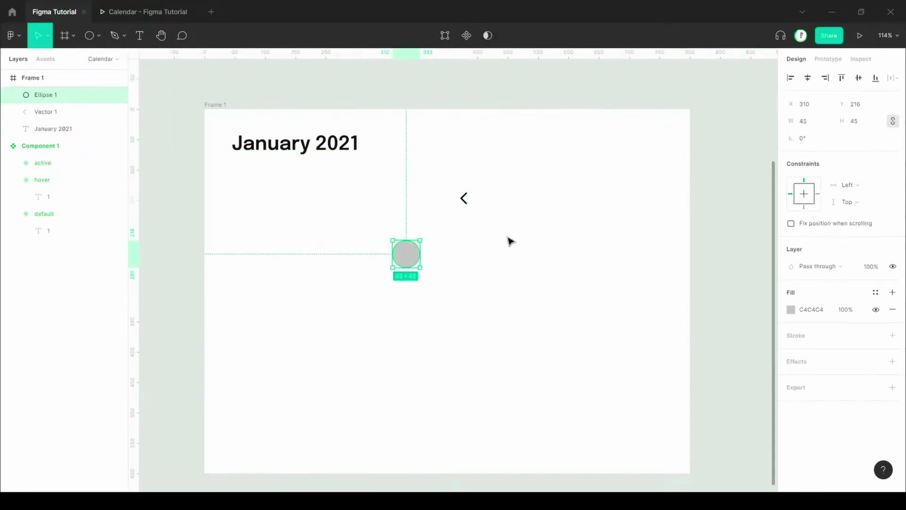
click(873, 123)
text(42)
key(Return)
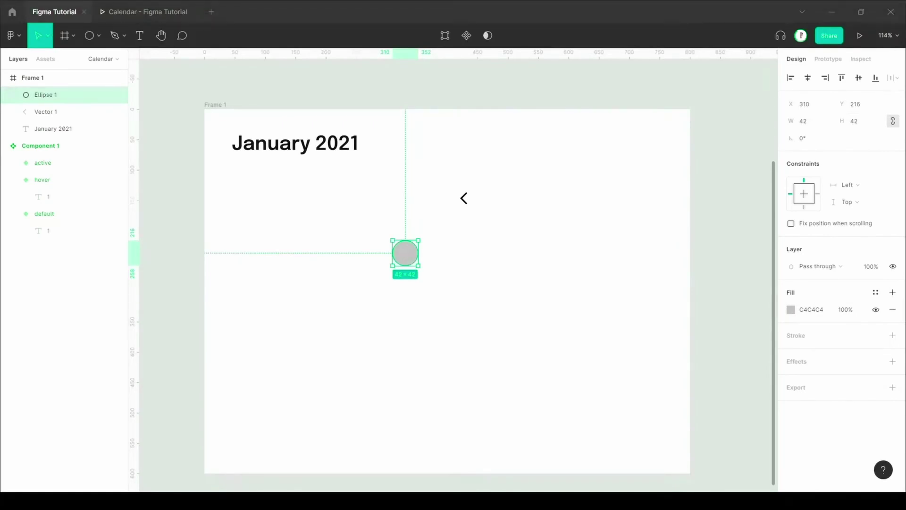
Step: Fill the circle with 488DFF, then lighten it to HSL lightness 98
click(823, 313)
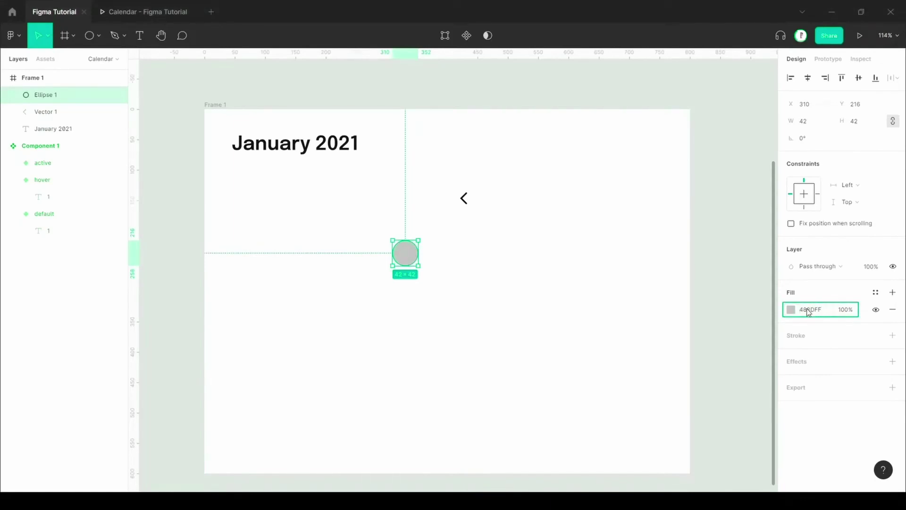
text(488DFF)
key(Return)
click(791, 310)
key(ctrl+c)
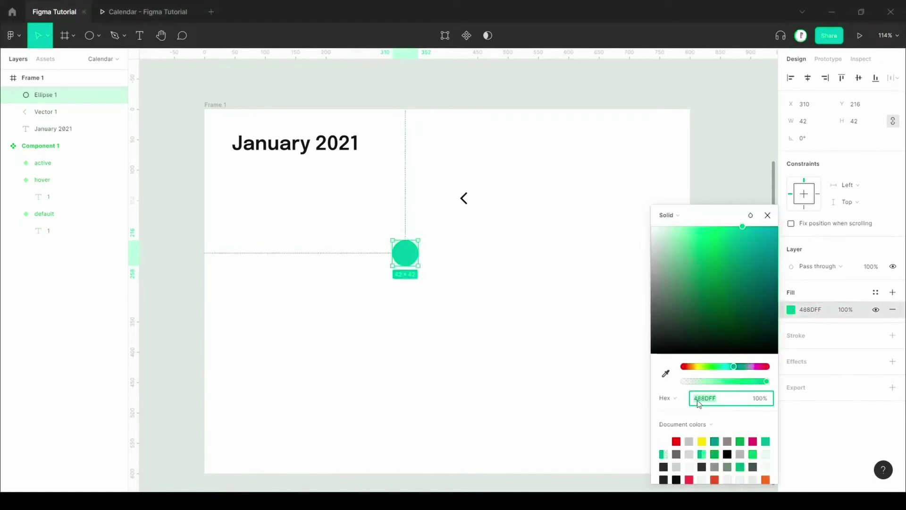
click(681, 398)
click(683, 436)
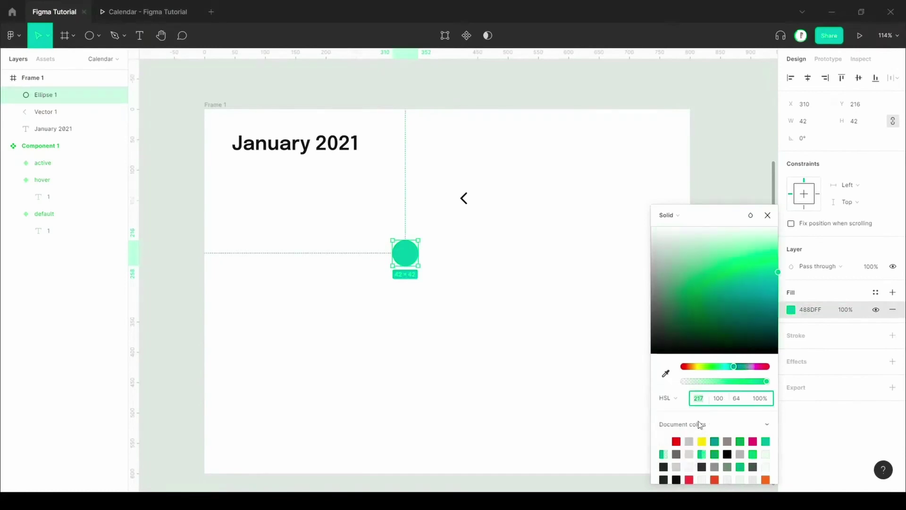
click(737, 399)
text(96)
key(Return)
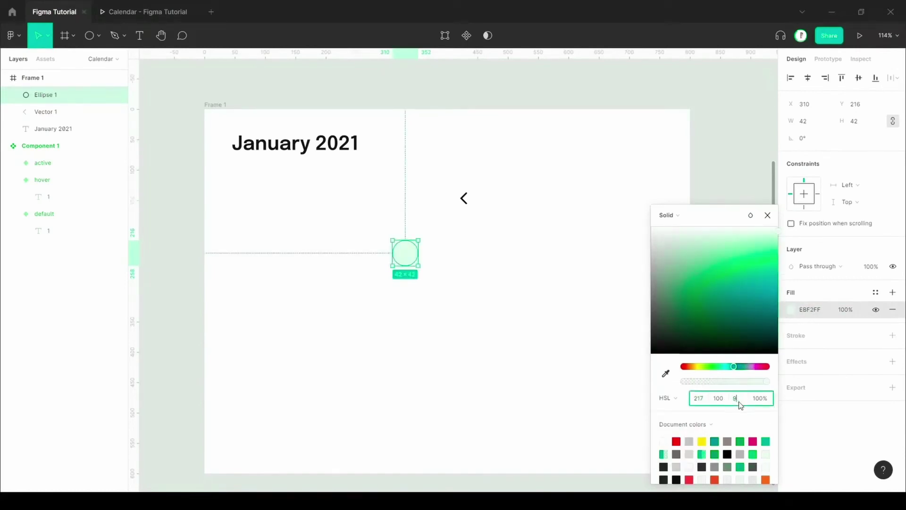
text(8)
key(Return)
Step: Fine-tune the circle's fill in the colour picker to the pale tint F6F4FF
drag(703, 229, 684, 227)
click(674, 396)
click(679, 363)
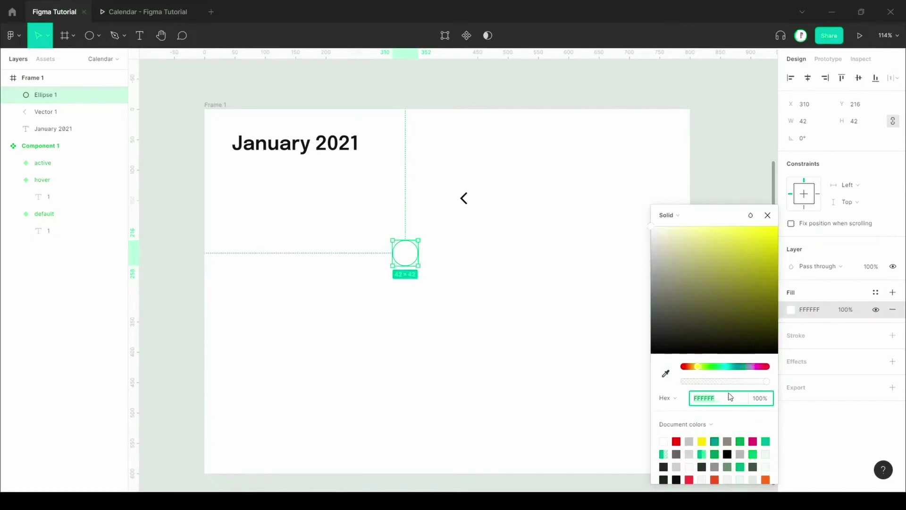
click(658, 228)
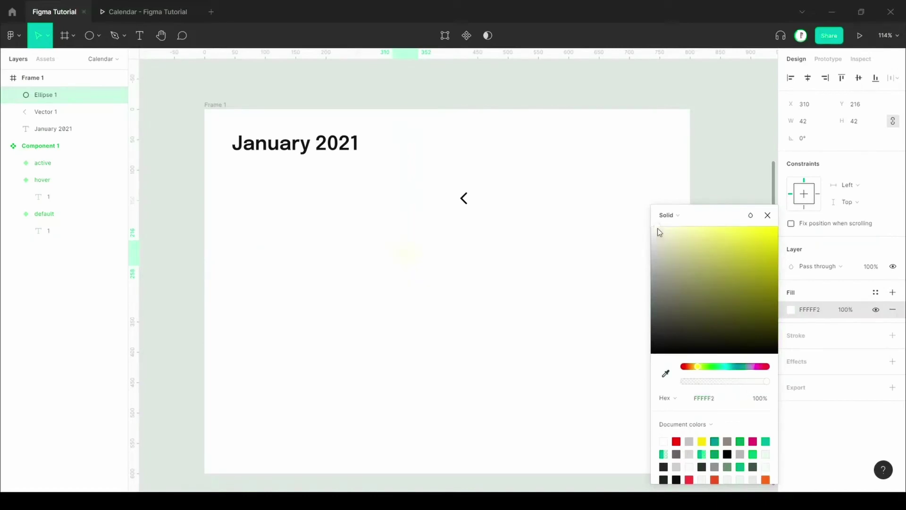
click(714, 441)
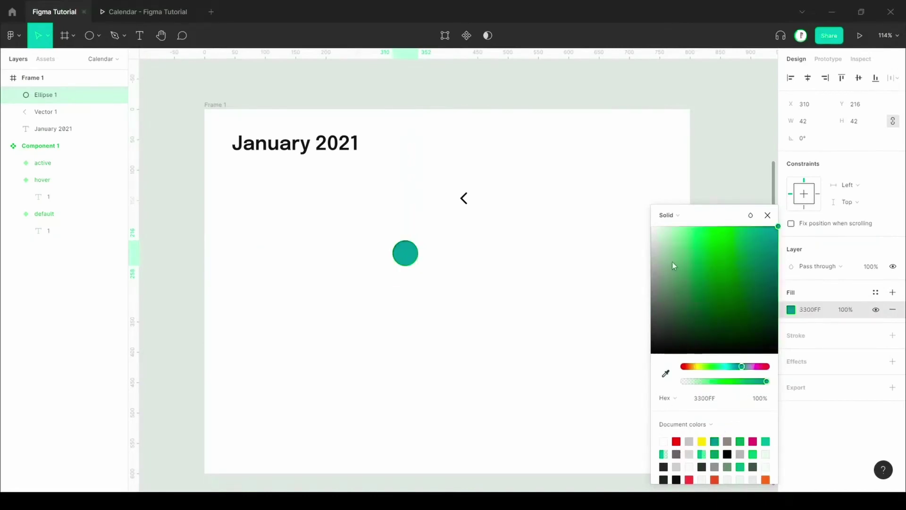
click(660, 228)
drag(660, 229, 656, 228)
click(767, 215)
click(556, 283)
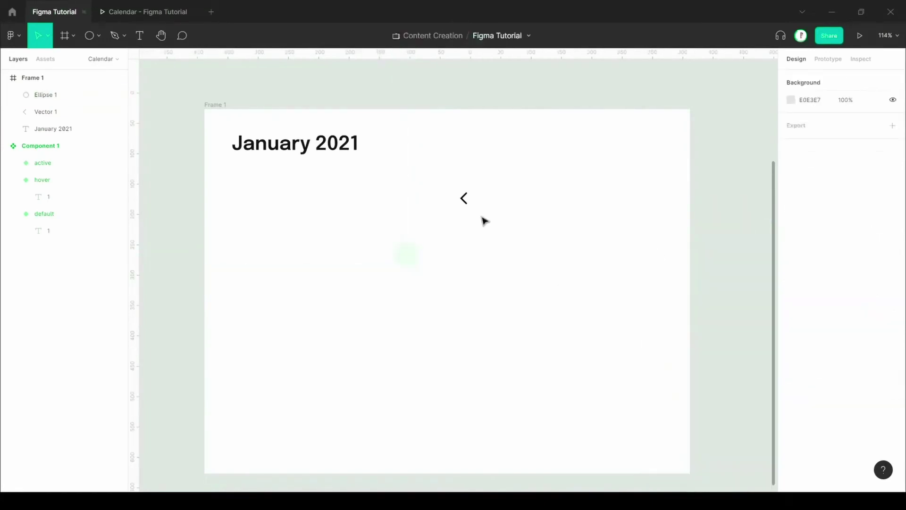
Step: Move the chevron onto the centre of the circle and bring it to the front
click(469, 199)
drag(470, 199, 409, 257)
right_click(409, 258)
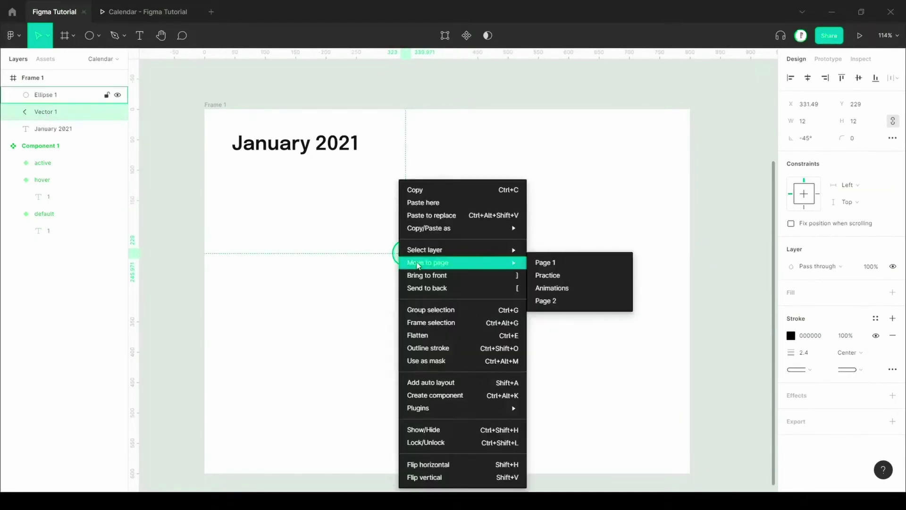
mouse_move(447, 259)
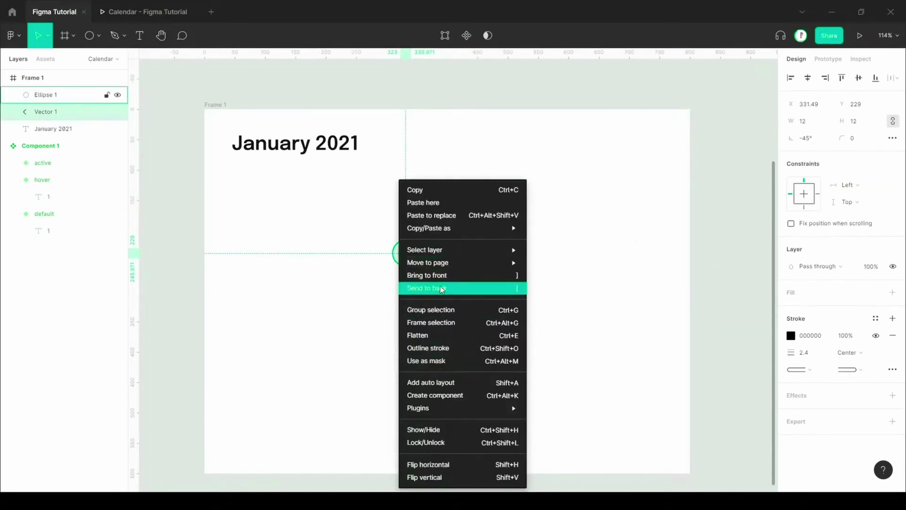
click(442, 278)
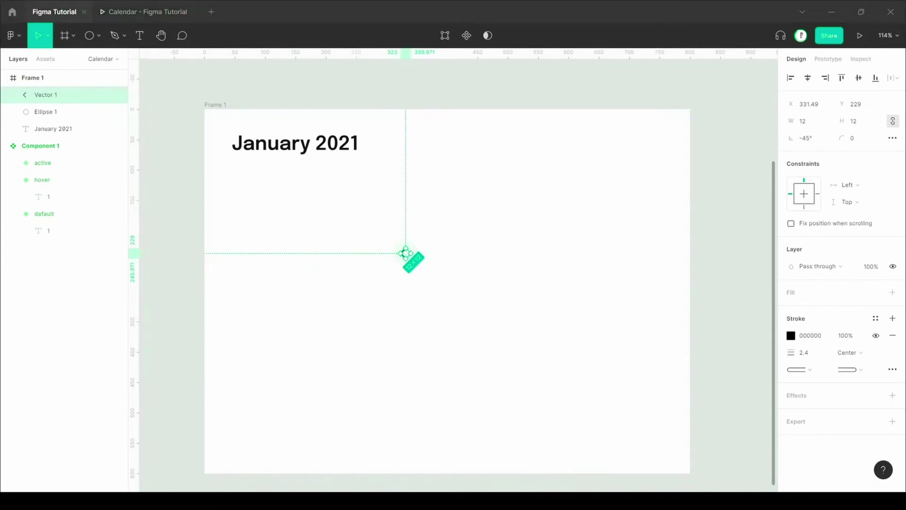
key(Escape)
Step: Recolour the chevron's stroke to 1970FF
click(406, 256)
click(822, 336)
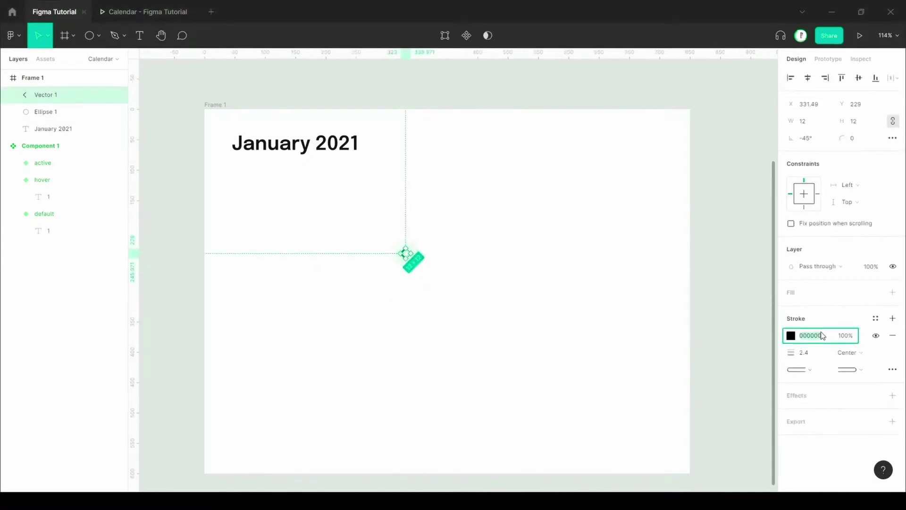
key(ctrl+v)
key(Return)
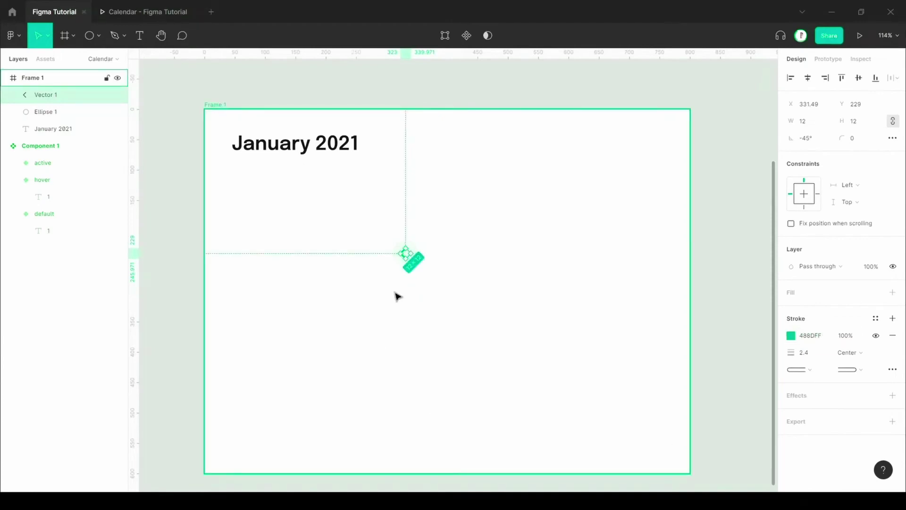
scroll(399, 267, up, 3)
key(Escape)
click(409, 254)
click(792, 337)
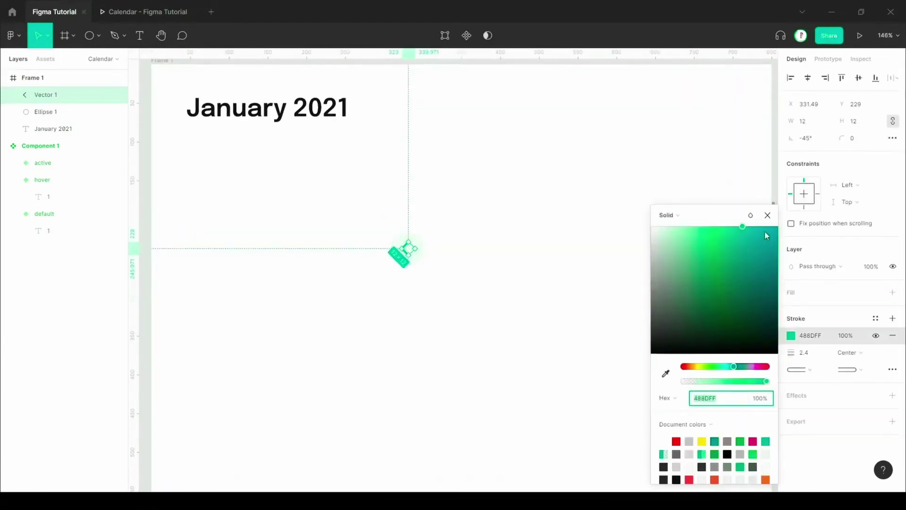
text(1C71FF)
key(Return)
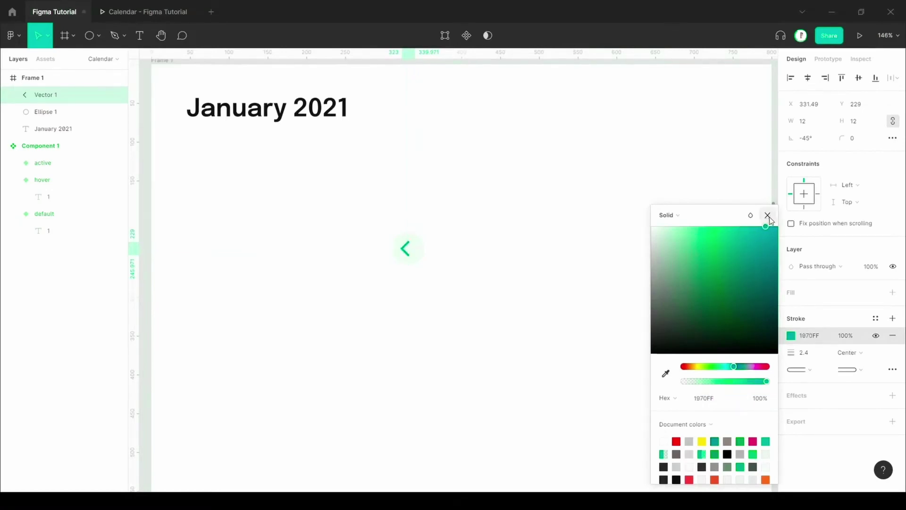
Step: Select the chevron and circle together, trying a left alignment and undoing it
click(445, 261)
scroll(404, 251, up, 5)
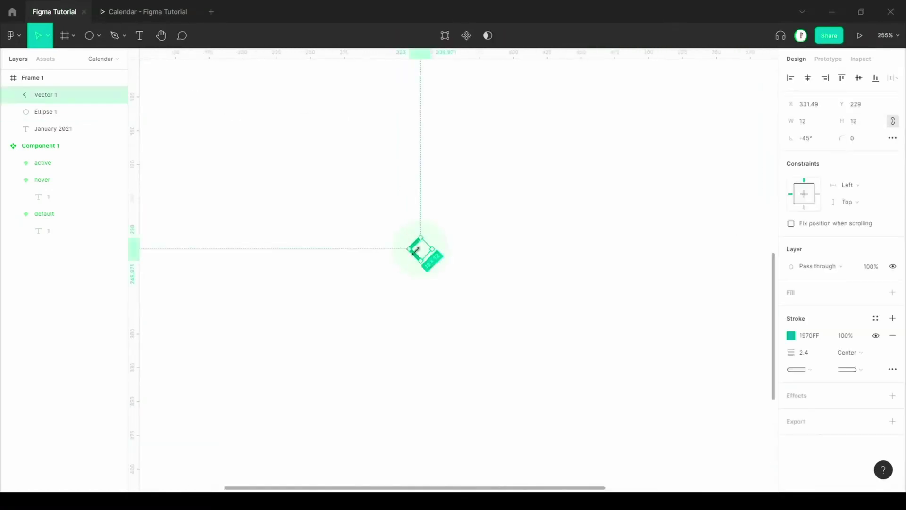
click(424, 253)
click(418, 257)
click(434, 315)
click(428, 253)
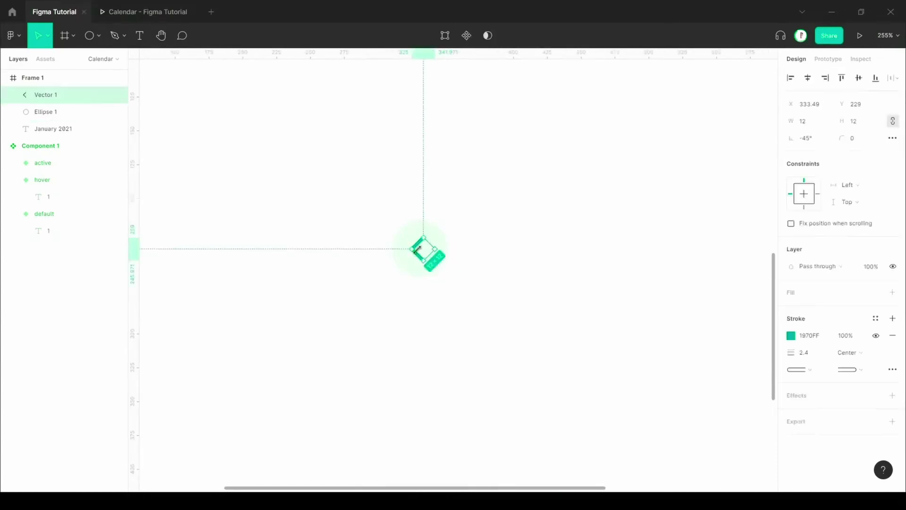
shift+click(441, 243)
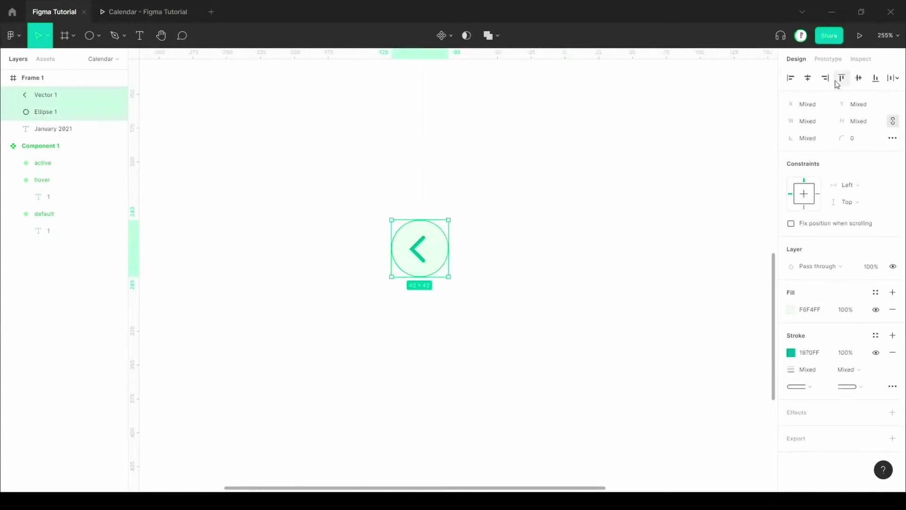
click(791, 78)
key(ctrl+z)
click(466, 273)
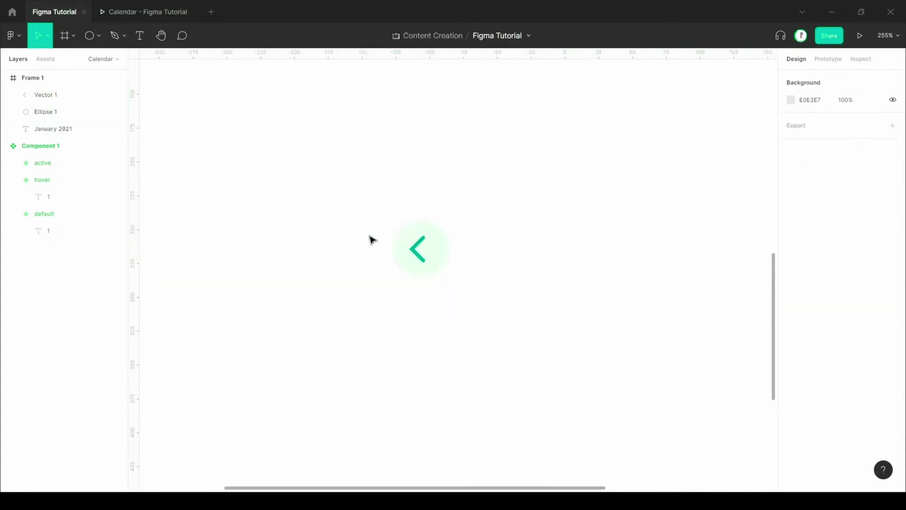
Step: Group the chevron and circle, then Alt-drag a duplicate of the group to the right
drag(367, 215, 478, 293)
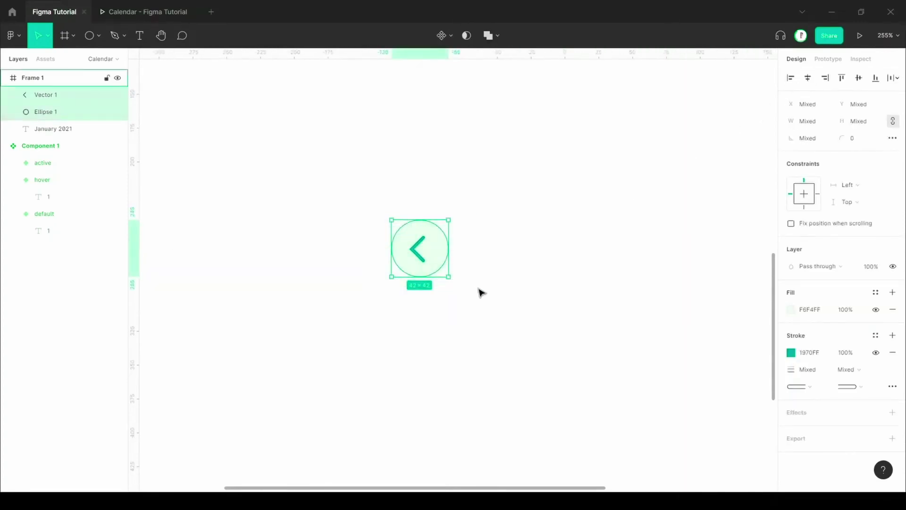
key(ctrl+g)
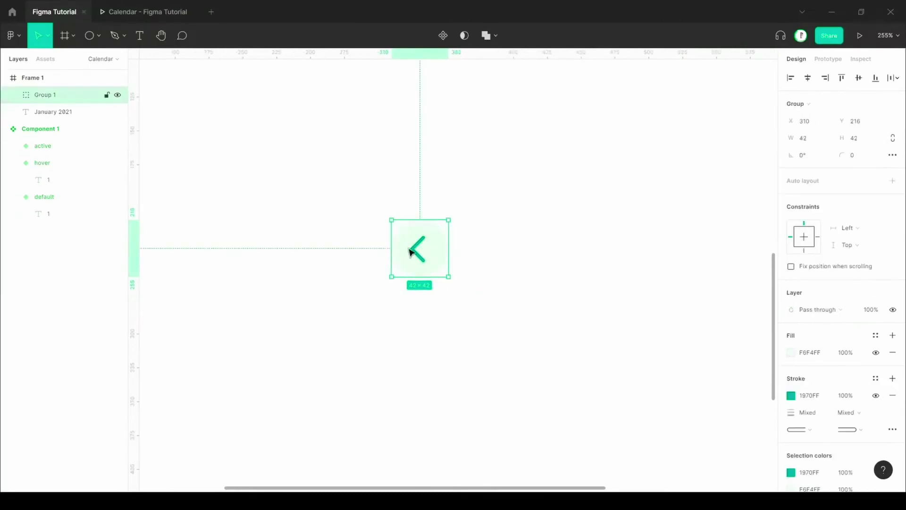
drag(410, 252, 507, 250)
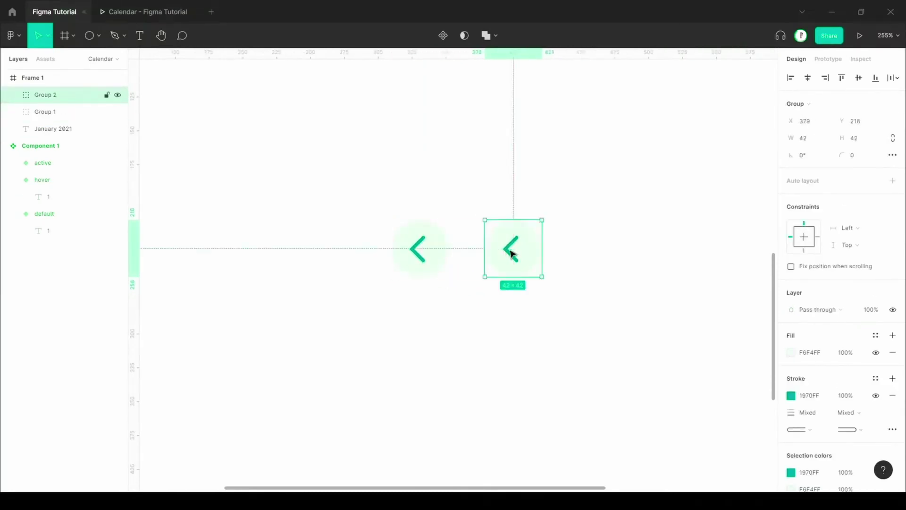
click(825, 155)
Step: Rotate the copied button 180° so its arrow points right
text(180)
key(Return)
scroll(472, 293, down, 3)
scroll(473, 293, up, 1)
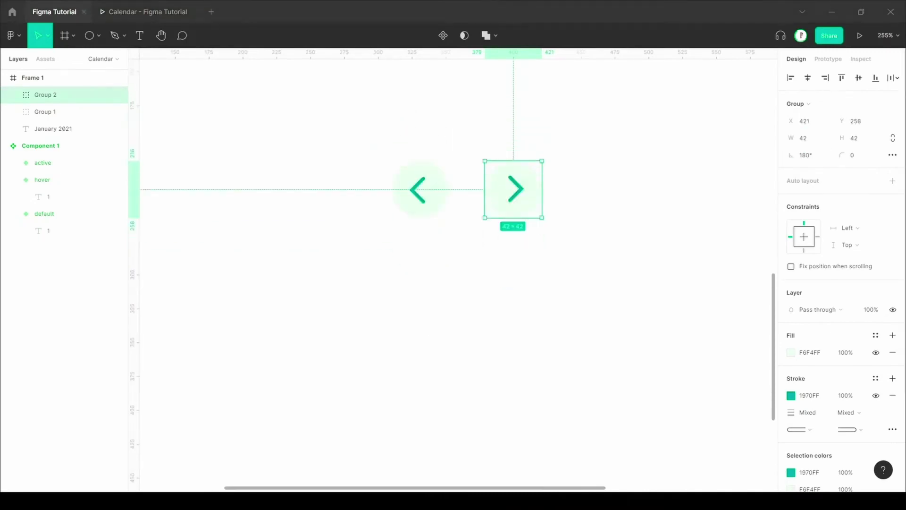
click(485, 289)
scroll(494, 289, down, 5)
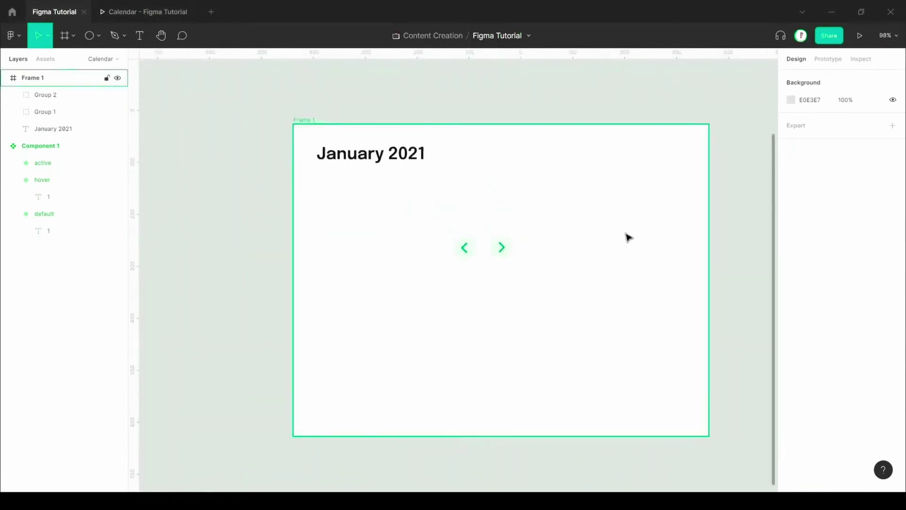
scroll(619, 237, right, 2)
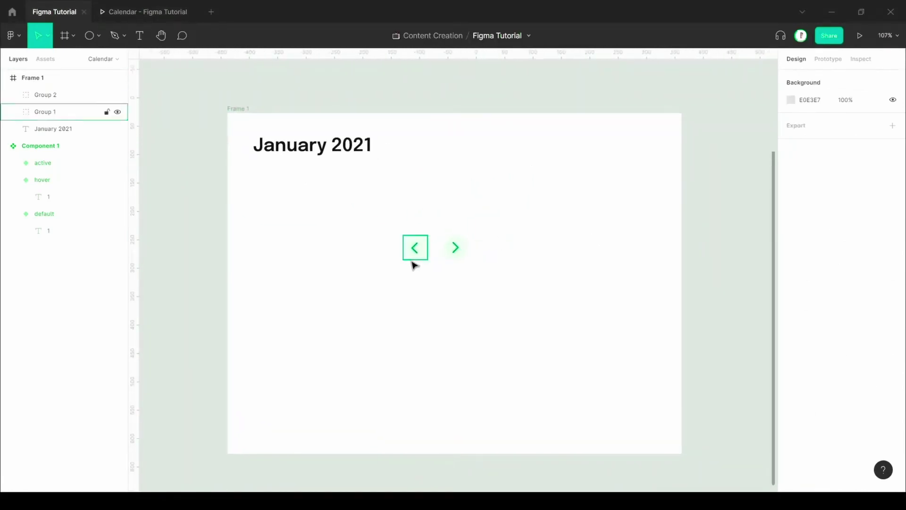
Step: Move both arrow buttons to the title row's right end, group them and tighten their spacing
click(412, 255)
shift+click(455, 248)
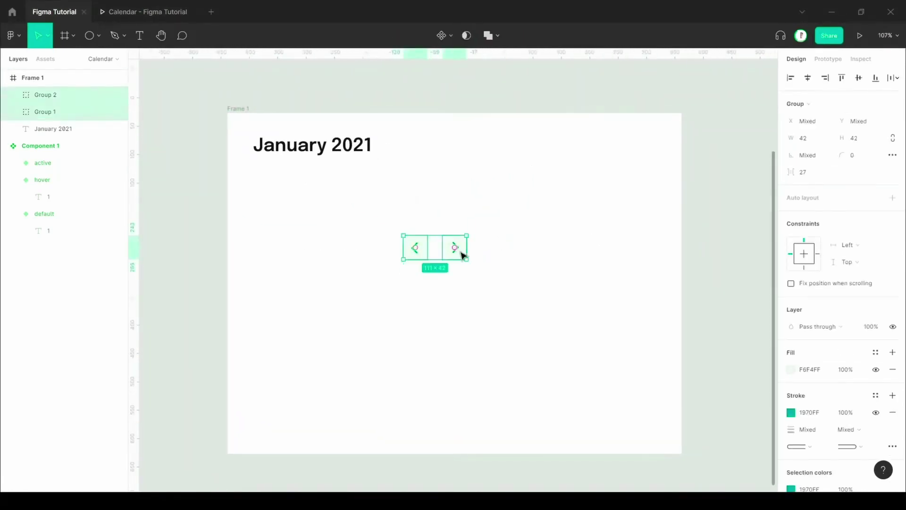
drag(463, 255, 628, 154)
key(ctrl+g)
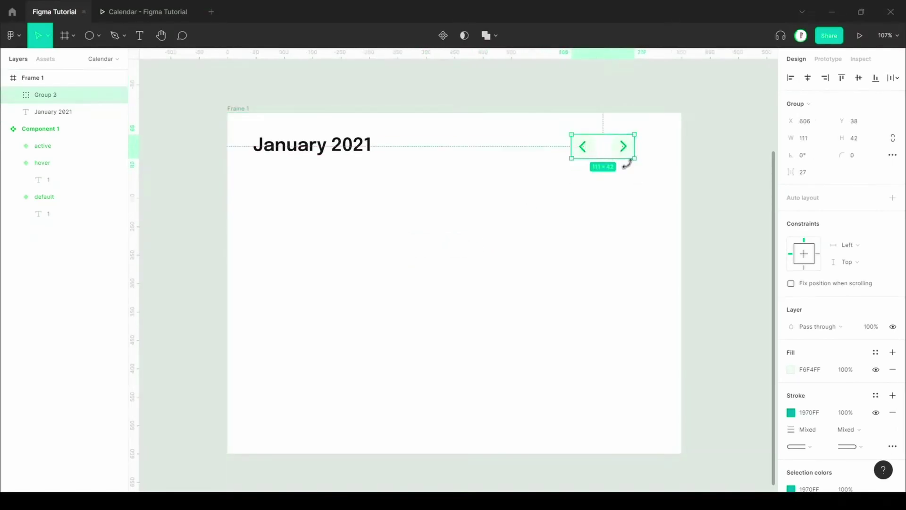
click(809, 176)
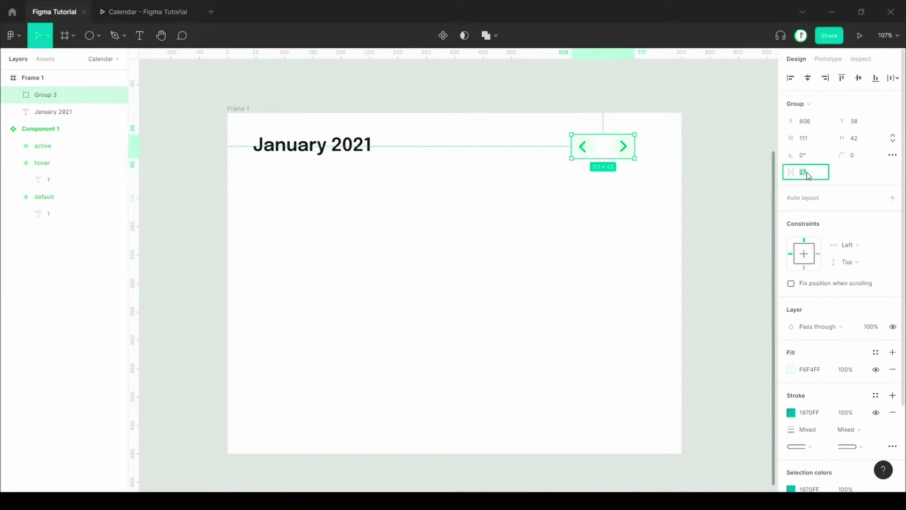
key(Return)
click(596, 226)
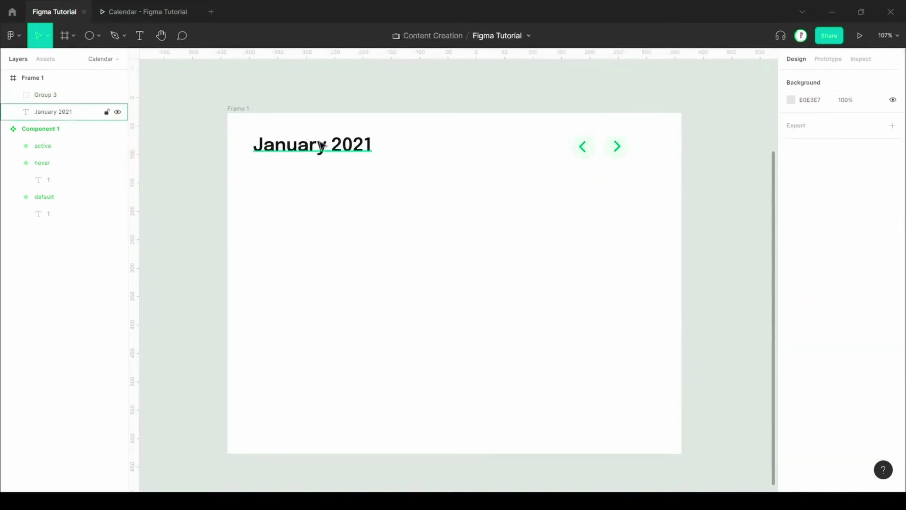
Step: Frame the title and arrow group with auto layout, Space between, vertically centred, and widen it
click(347, 146)
shift+click(596, 153)
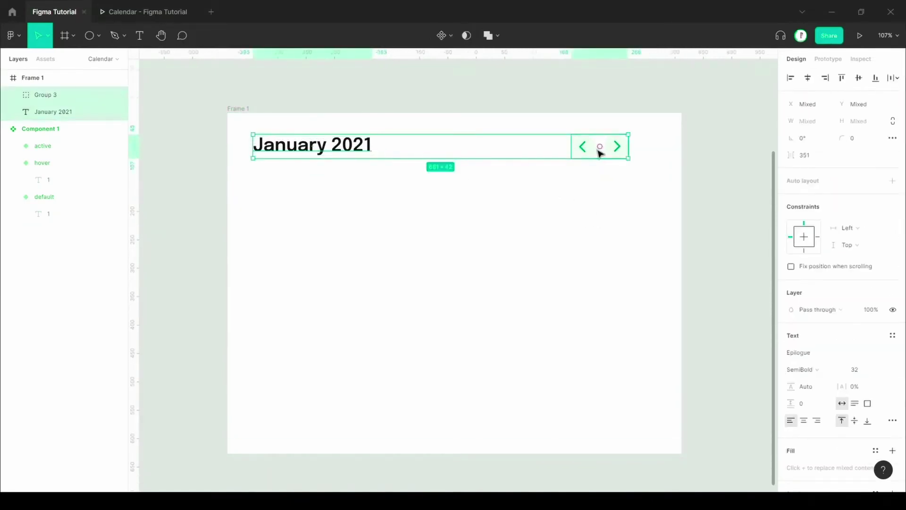
key(ctrl+alt+g)
click(893, 198)
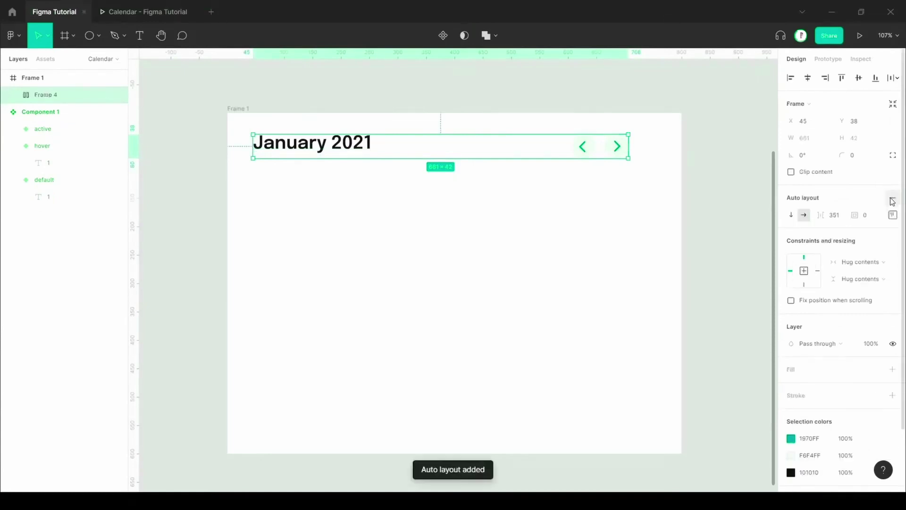
click(892, 215)
click(843, 303)
click(849, 317)
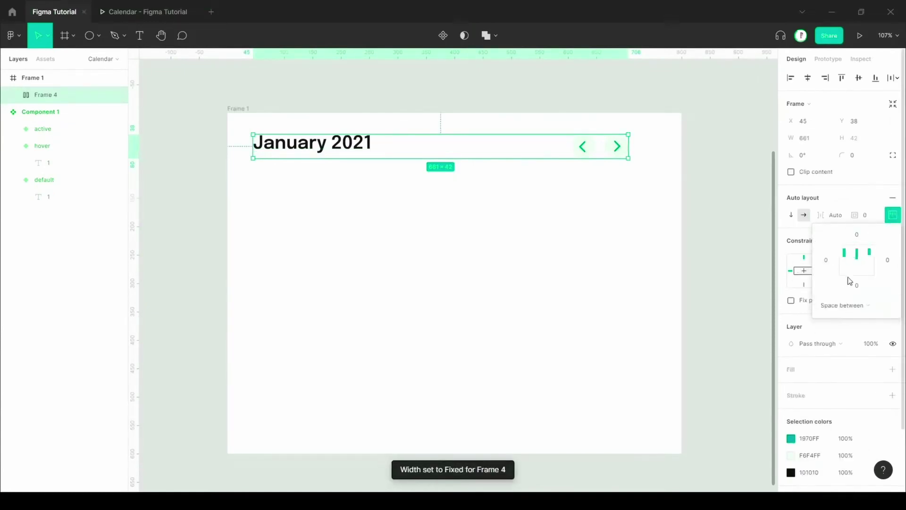
click(855, 260)
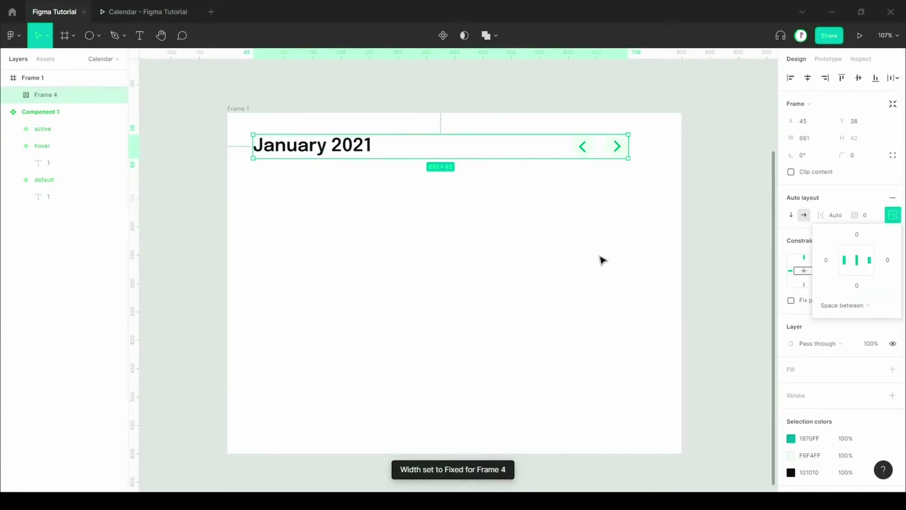
click(609, 236)
click(599, 148)
drag(629, 147, 659, 147)
Step: Copy the default day-cell variant of Component 1
click(384, 247)
scroll(392, 246, down, 2)
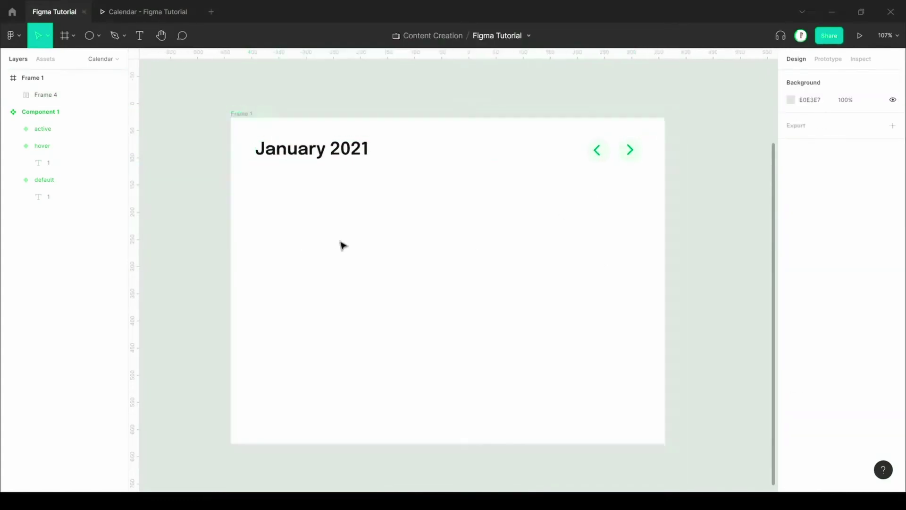
scroll(474, 262, up, 1)
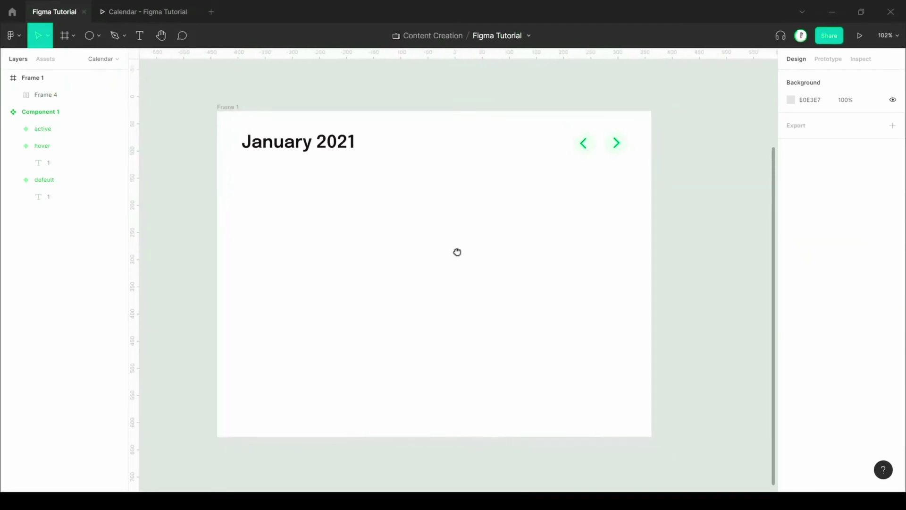
scroll(458, 250, up, 4)
scroll(461, 255, down, 3)
click(396, 100)
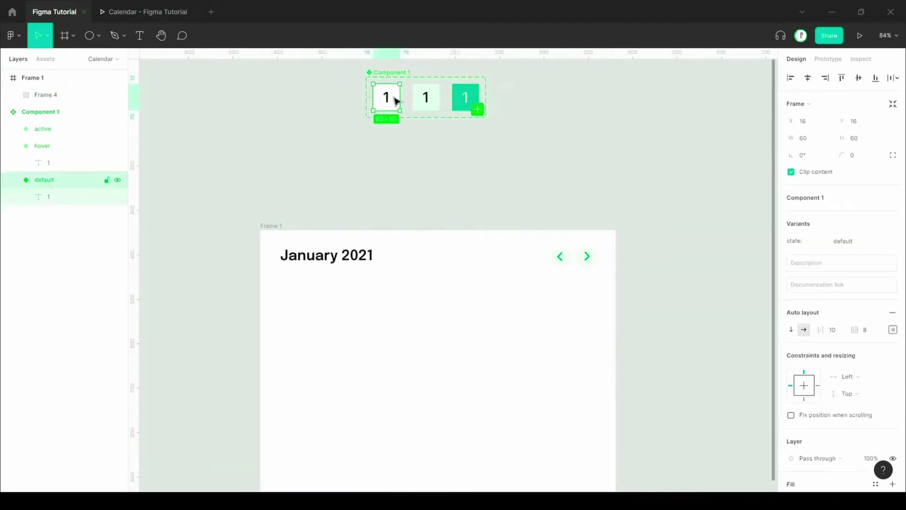
right_click(396, 100)
key(Escape)
Step: Paste the day cell and place it in Frame 1 beneath the title at the left edge
click(271, 226)
right_click(293, 283)
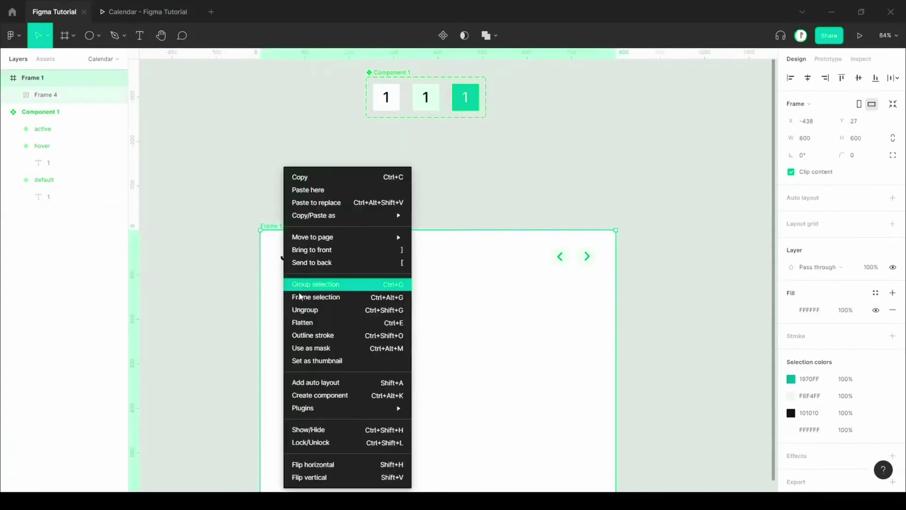
click(304, 192)
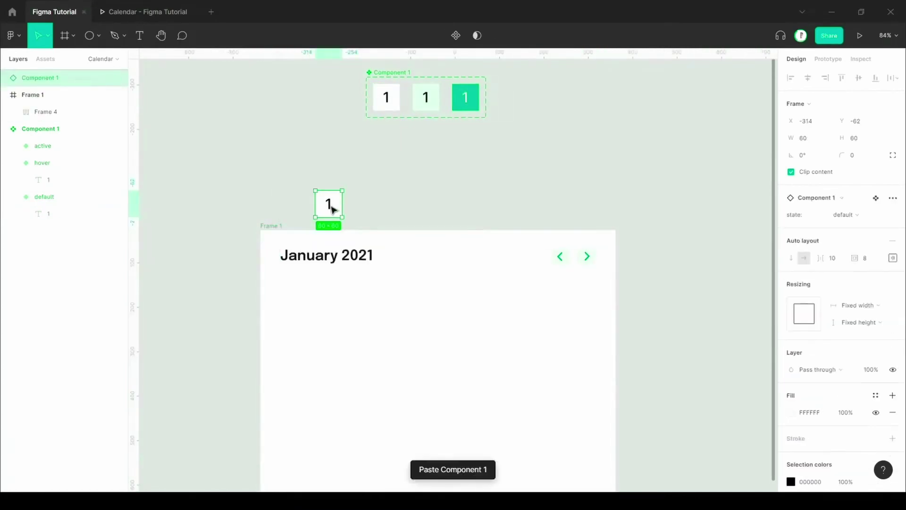
drag(332, 216, 297, 293)
scroll(298, 293, down, 2)
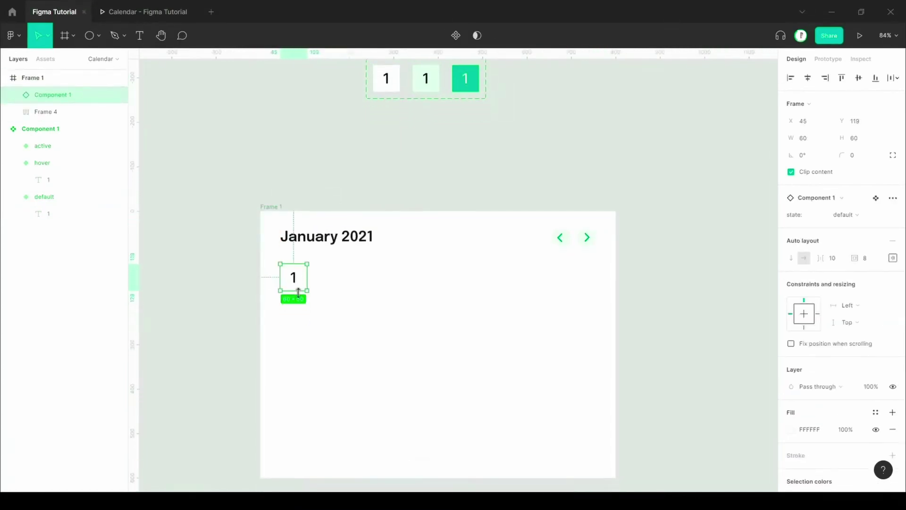
scroll(310, 281, up, 1)
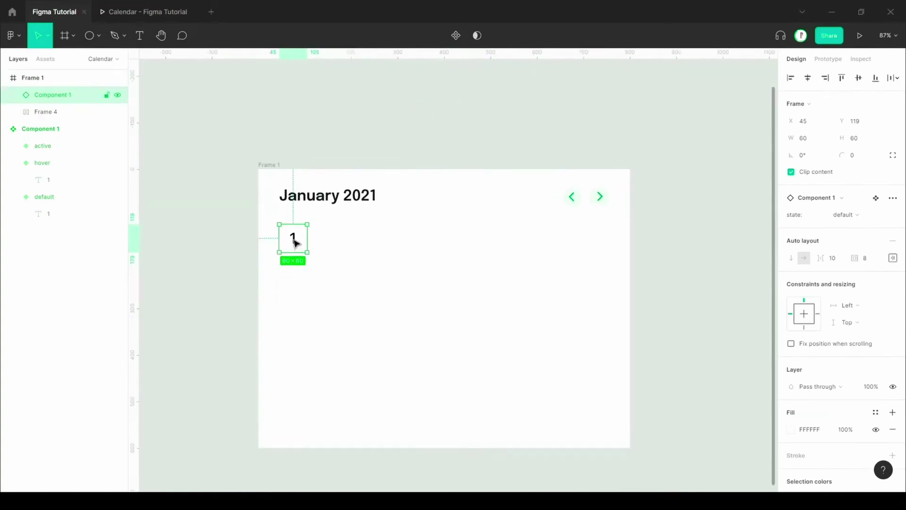
drag(294, 243, 294, 261)
click(375, 273)
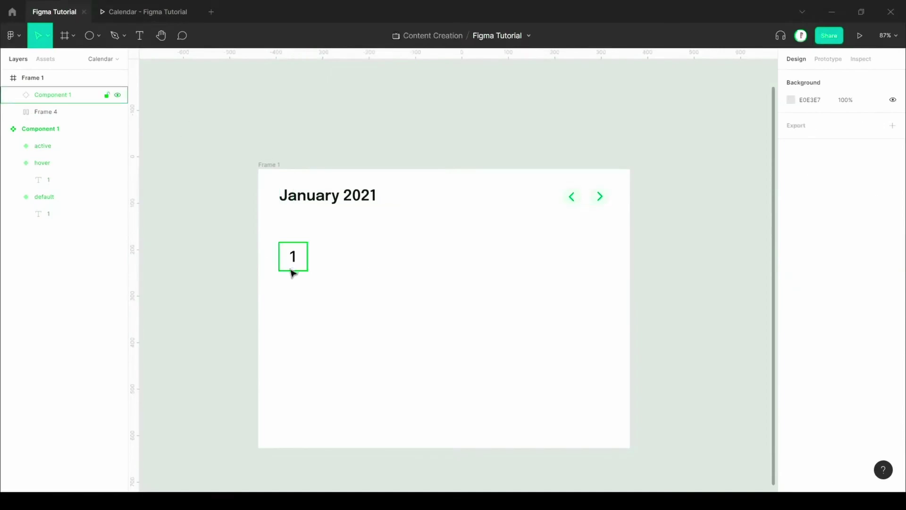
Step: Add a 'Mon' text label just above day cell 1 with font size 24
click(139, 36)
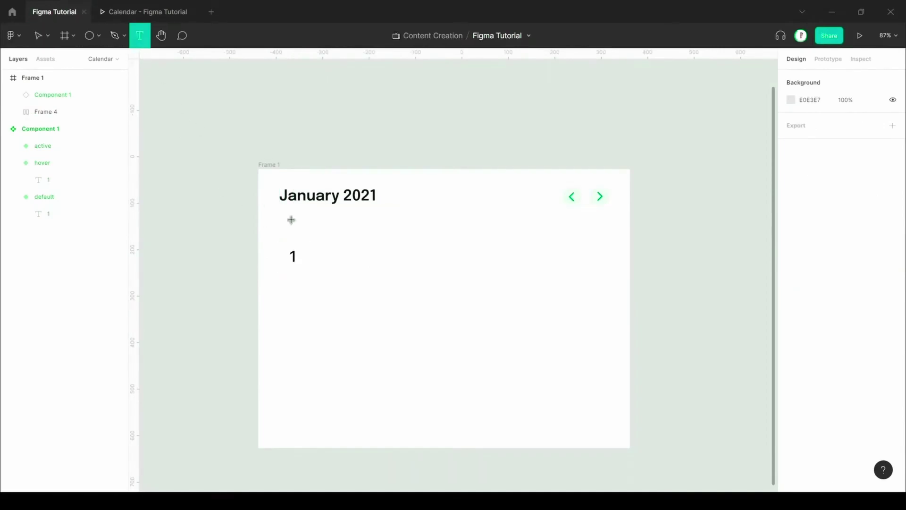
click(293, 223)
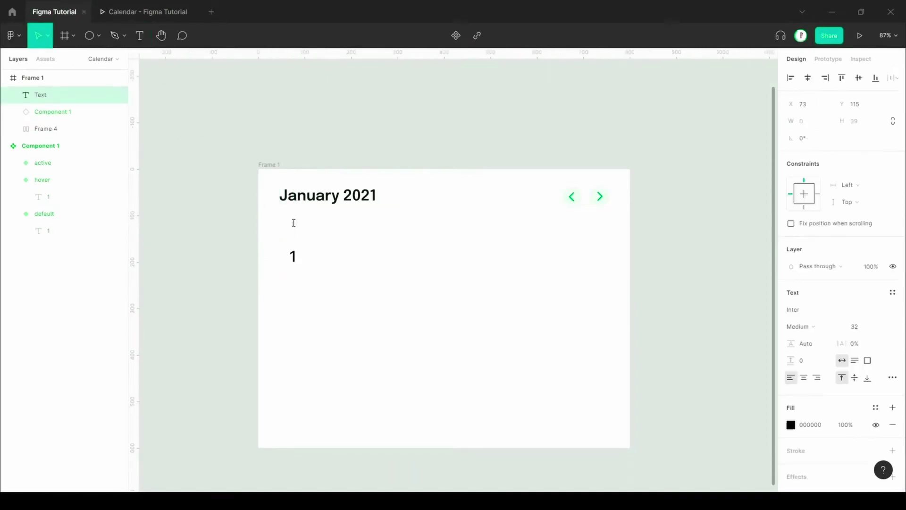
text(Mon)
key(Escape)
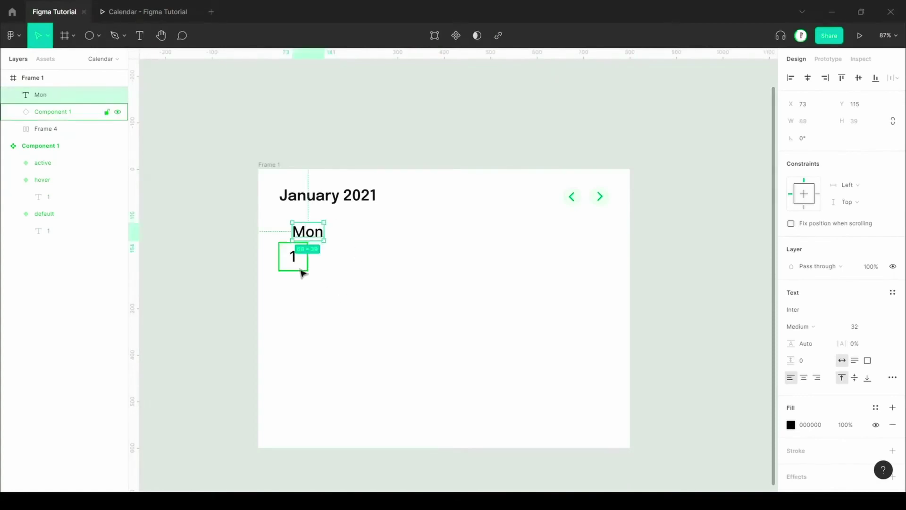
click(293, 267)
click(308, 235)
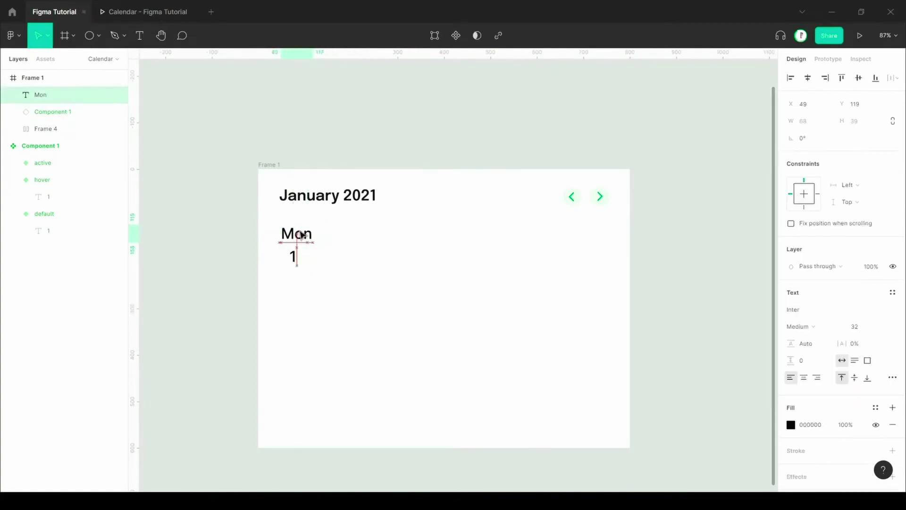
drag(303, 235, 303, 225)
click(857, 330)
key(Return)
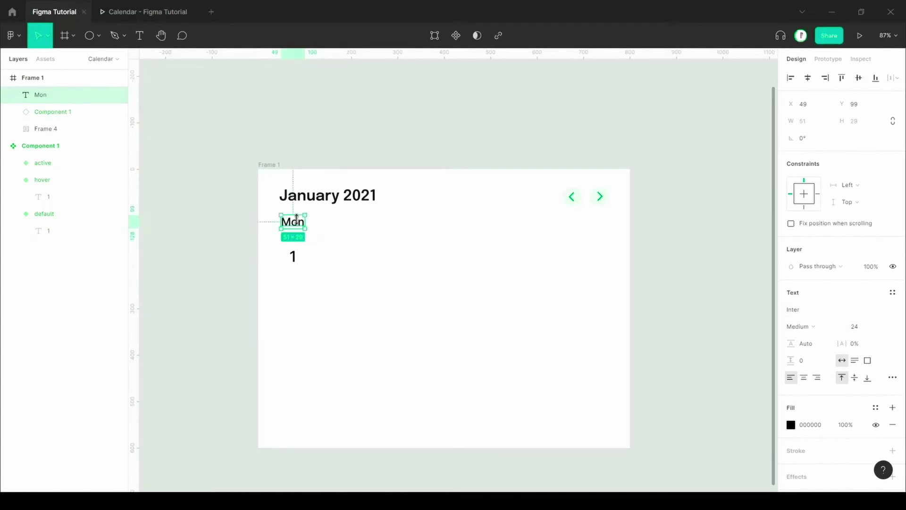
Step: Wrap the Mon label in an auto-layout frame and set its width to 60
click(893, 183)
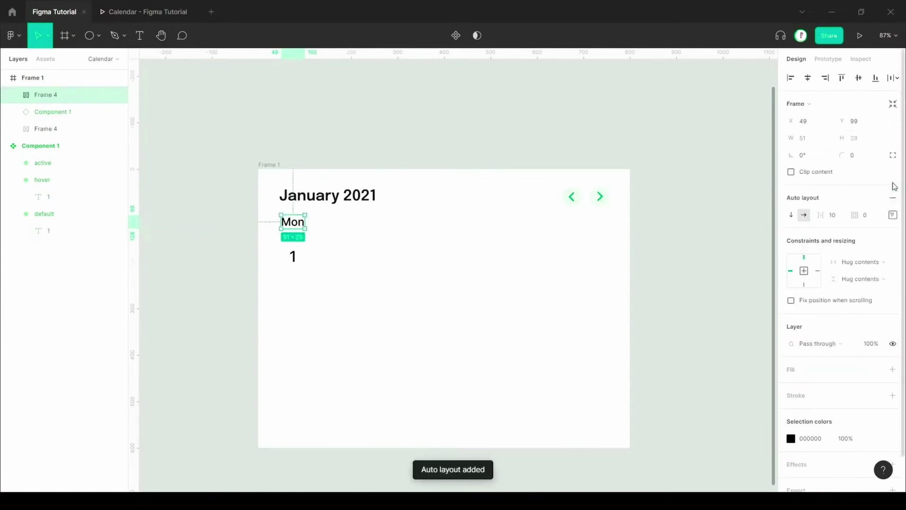
click(893, 215)
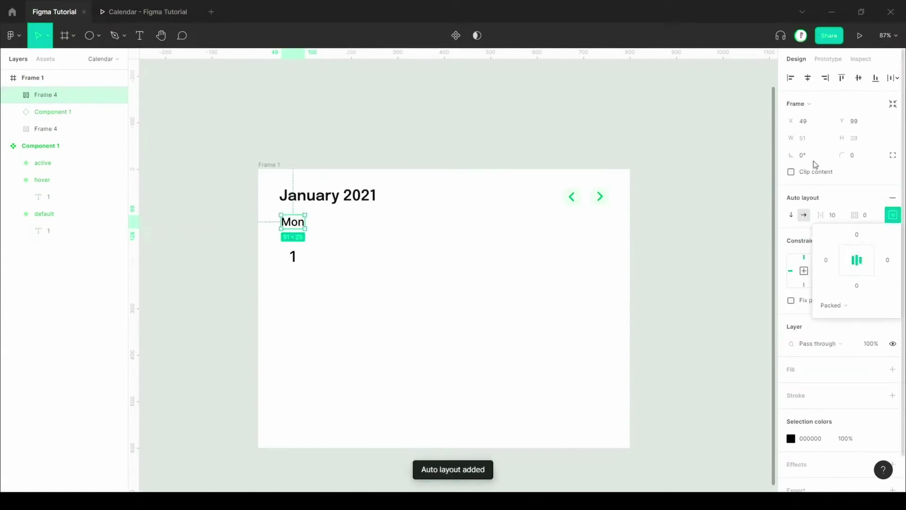
key(Escape)
click(857, 262)
key(Escape)
click(815, 143)
key(Return)
Step: Move the day 1 cell further down and place Mon just below the title
click(293, 259)
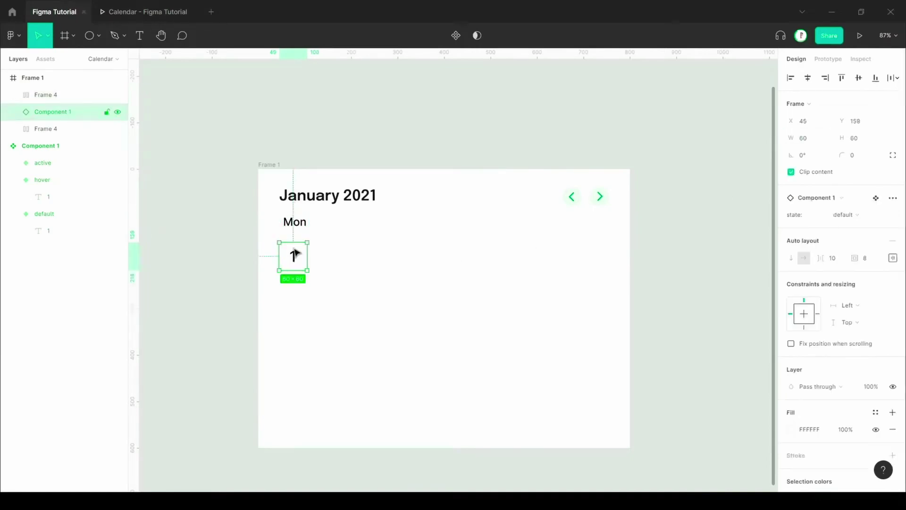
click(295, 223)
click(300, 263)
click(302, 228)
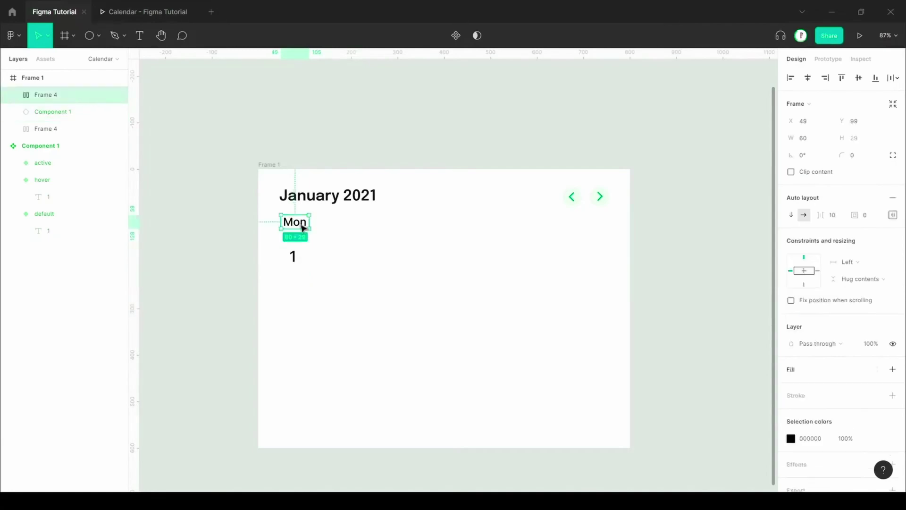
drag(296, 257, 297, 308)
click(294, 224)
drag(300, 226, 298, 243)
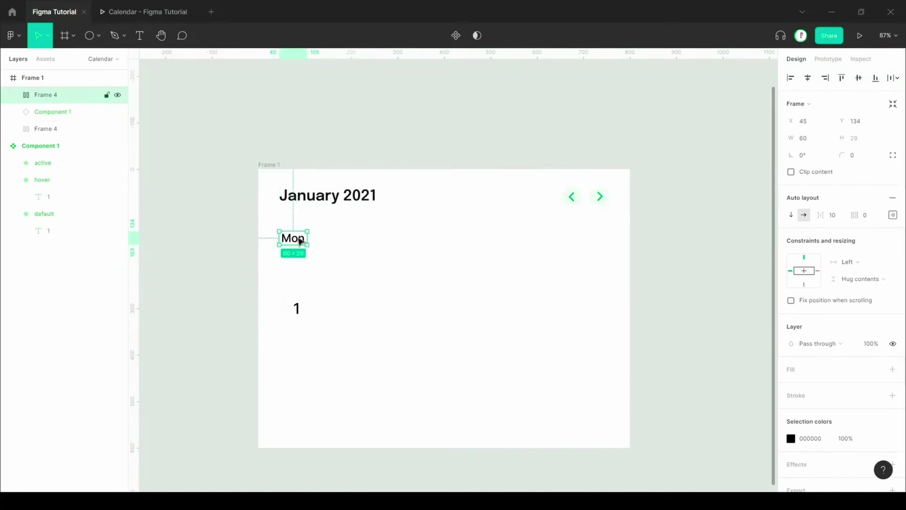
Step: Duplicate Mon into seven labels in a row and wrap them in a 510-wide auto-layout row, spacing 15
key(ctrl+d)
drag(299, 242, 337, 242)
key(ctrl+d)
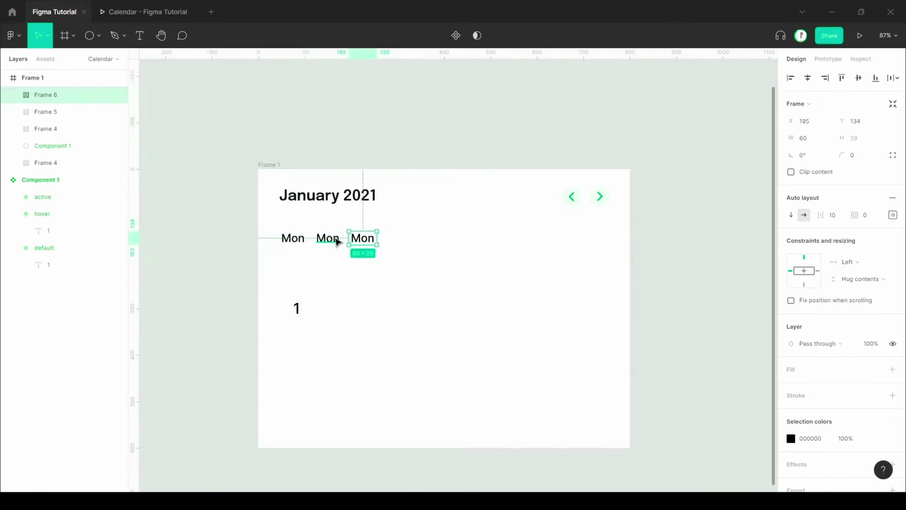
key(ctrl+d)
key(ctrl+d)
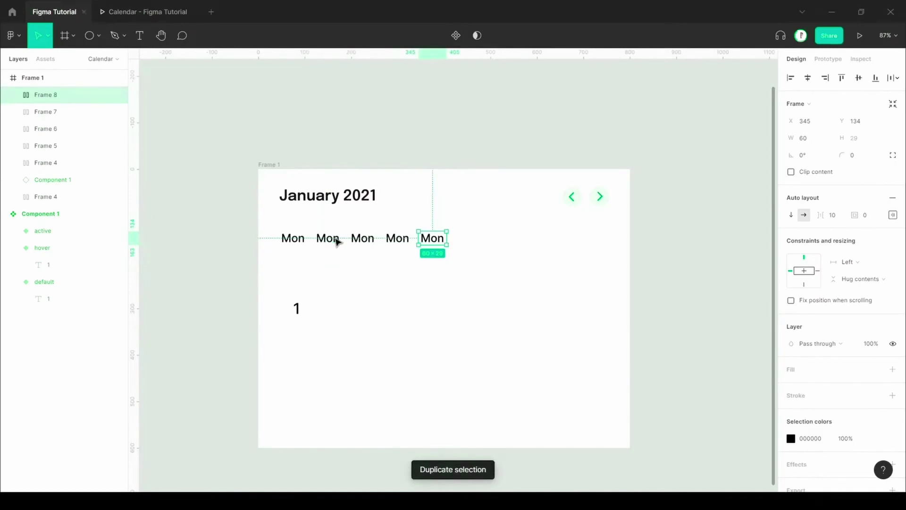
key(ctrl+d)
key(ctrl+d)
click(302, 239)
click(274, 231)
drag(273, 231, 518, 255)
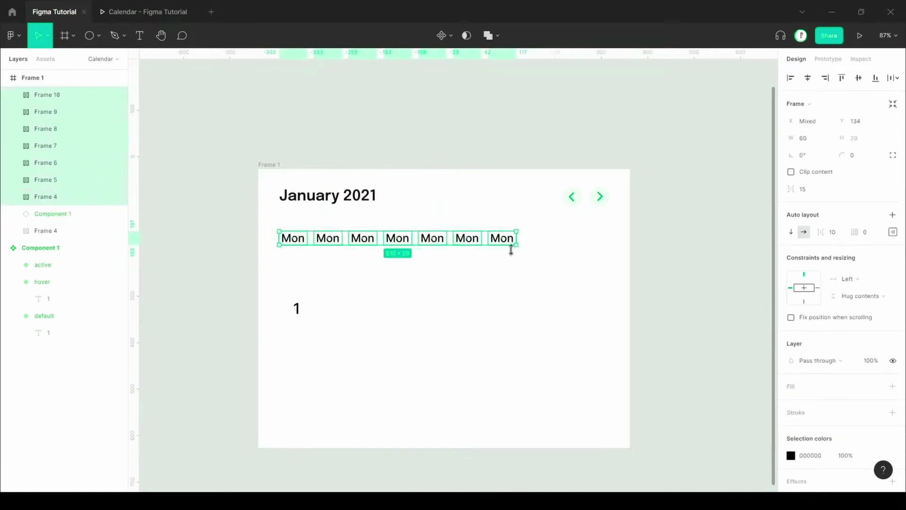
key(ctrl+alt+g)
Step: Set the weekday row's auto layout to Space between and widen it to 710
click(893, 197)
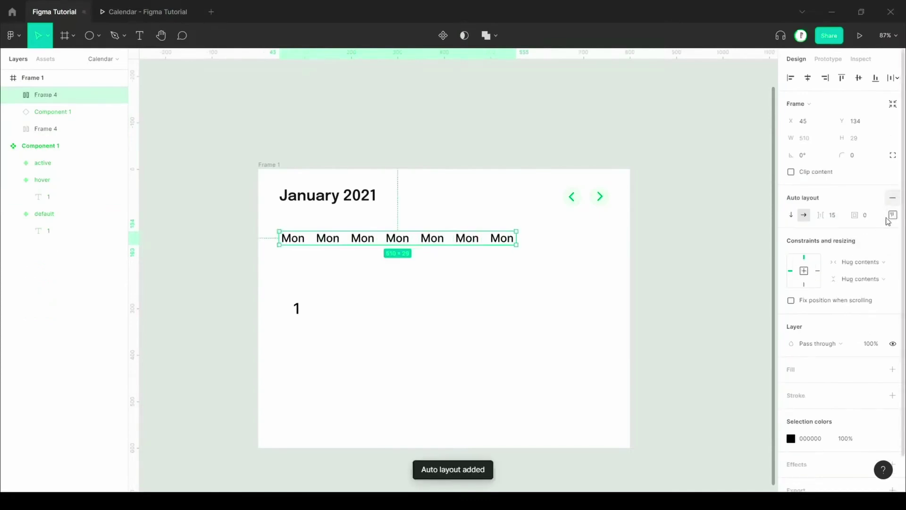
click(893, 214)
click(834, 305)
click(842, 319)
click(469, 239)
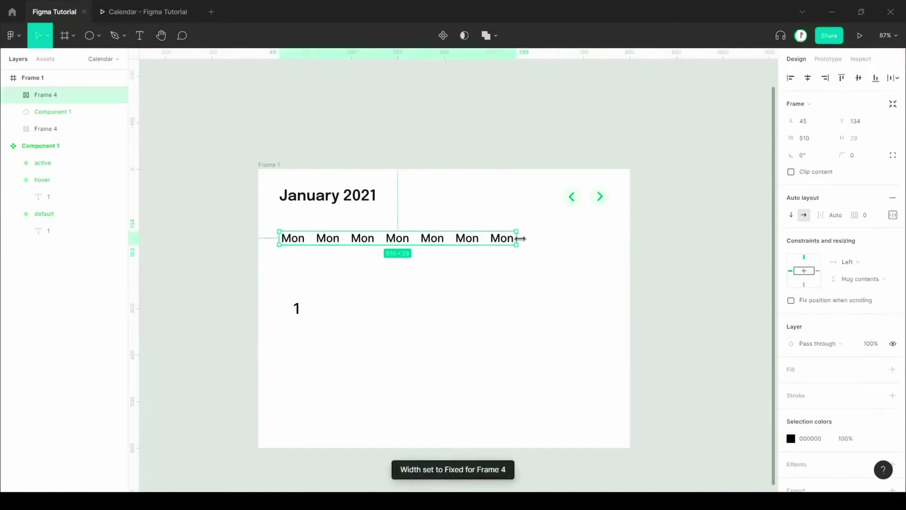
drag(517, 238, 620, 234)
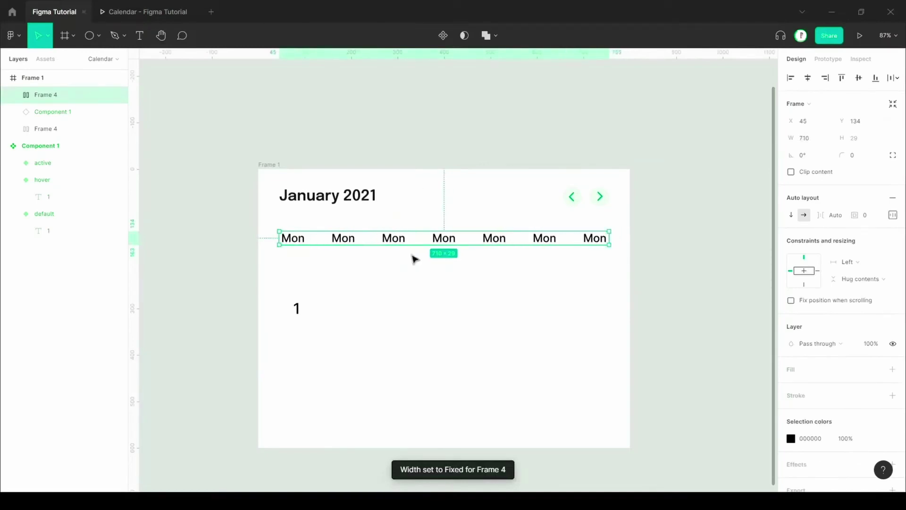
Step: Move the day 1 cell up so it sits directly beneath Mon
click(362, 279)
click(307, 238)
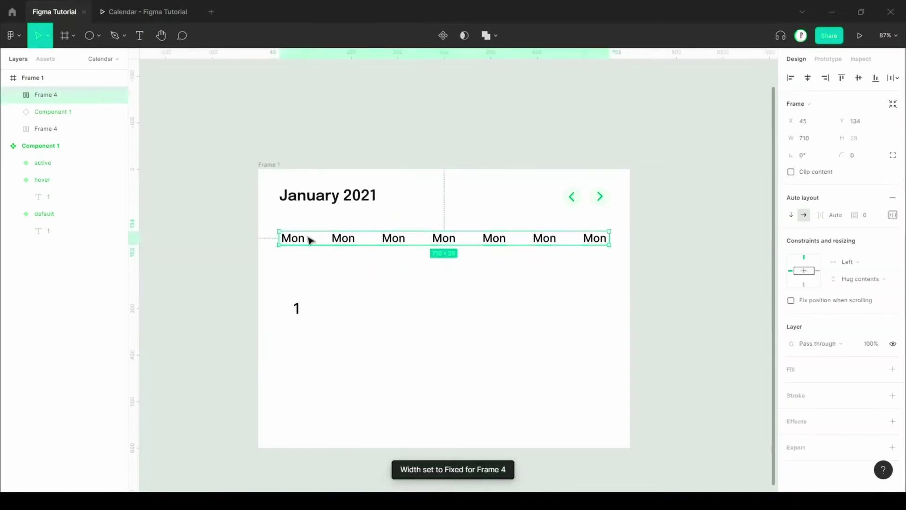
double_click(345, 239)
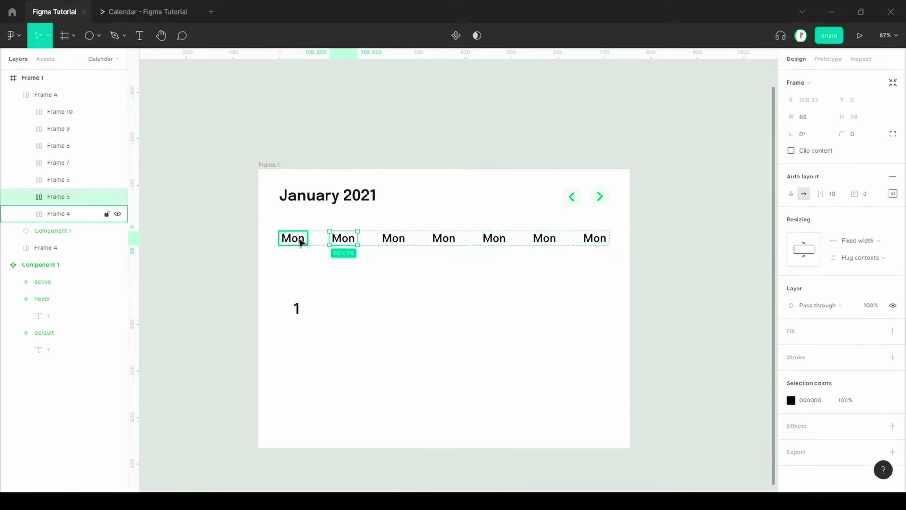
click(319, 276)
drag(304, 316, 298, 278)
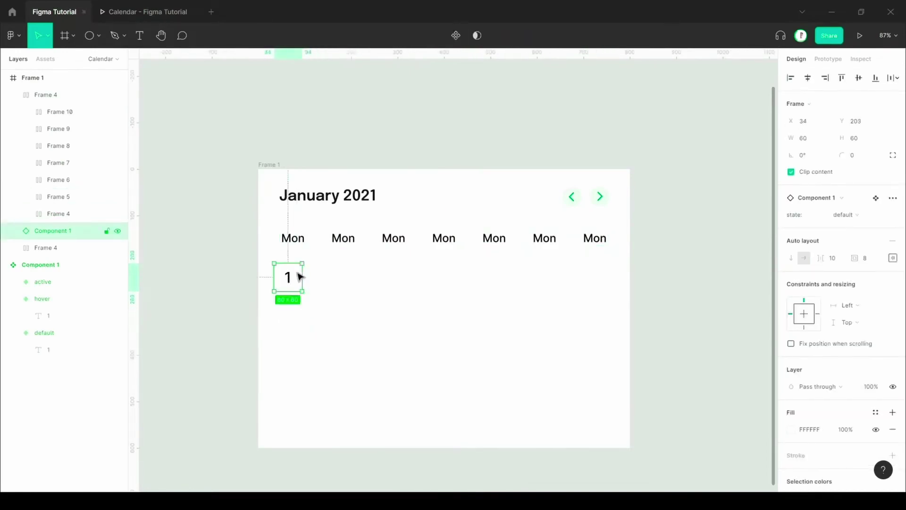
Step: Rename the copied labels Tue, Wed, Thu, Fri, Sat and Sun
double_click(346, 242)
text(Tue)
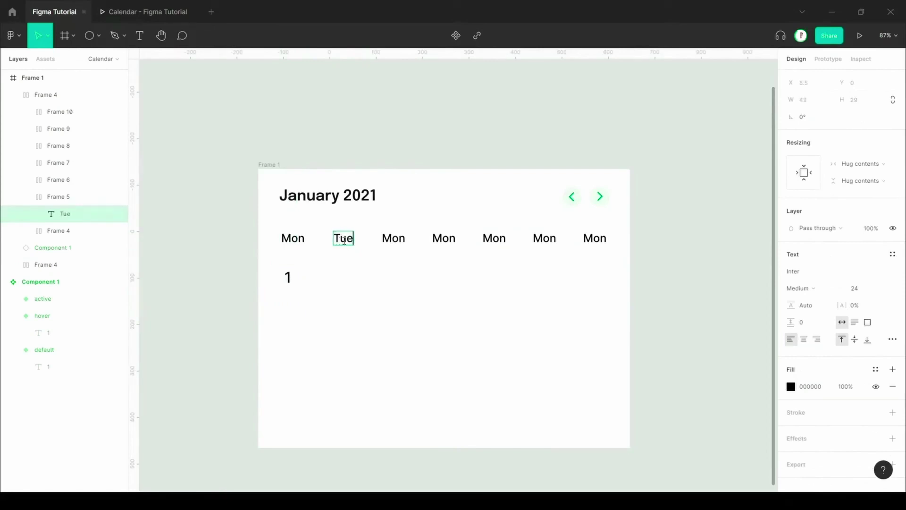
click(384, 242)
double_click(385, 243)
text(Wed)
double_click(450, 238)
text(Thu)
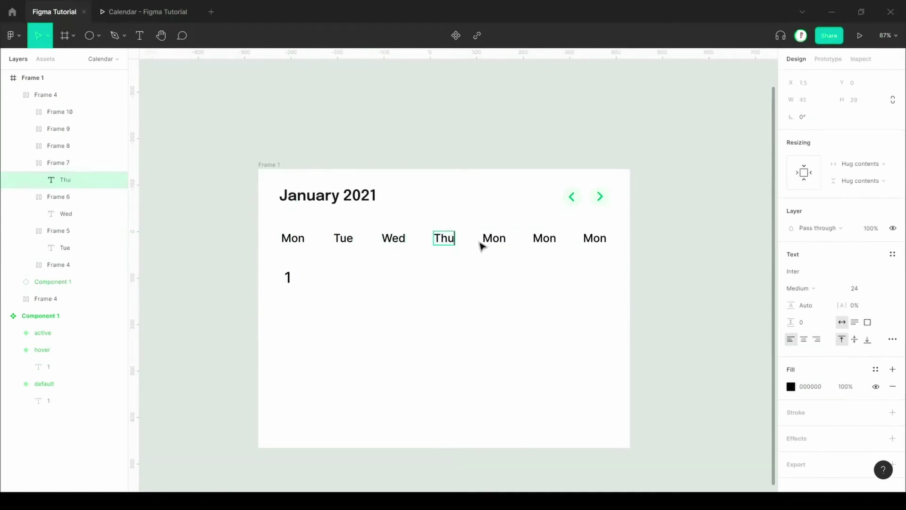
double_click(494, 238)
text(Fri)
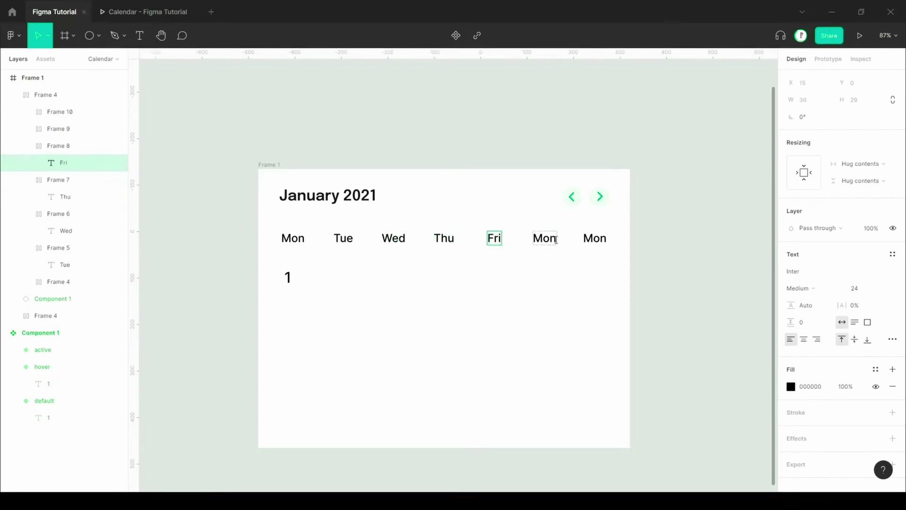
double_click(548, 238)
text(Sat)
double_click(594, 238)
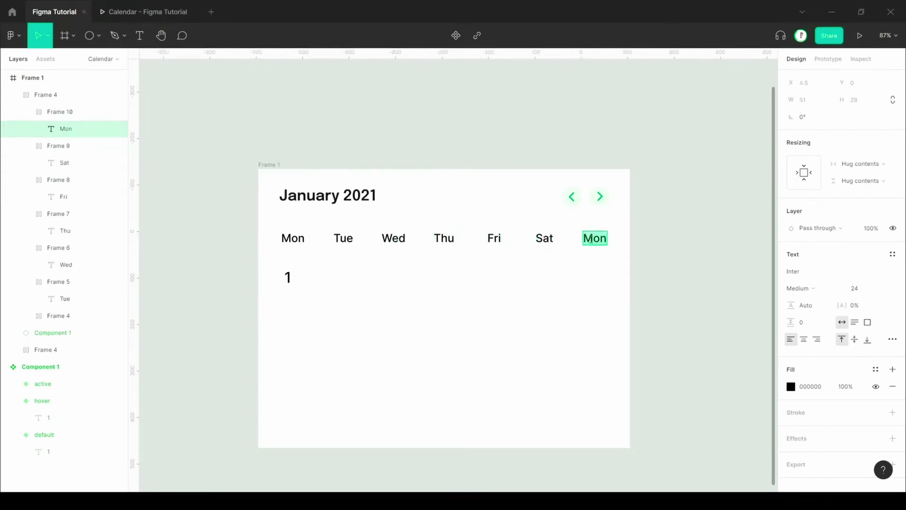
text(Sun)
click(562, 306)
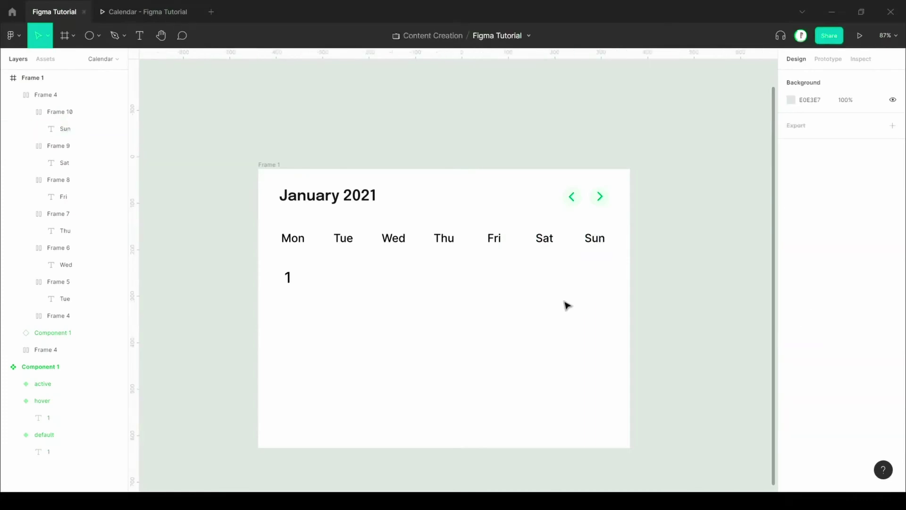
Step: Duplicate the day 1 cell across the row and number the Tue and Wed copies 2 and 3
click(286, 278)
drag(286, 277, 341, 282)
key(ctrl+d)
key(ctrl+d)
key(ctrl+d)
key(ctrl+d)
key(ctrl+d)
key(ctrl+d)
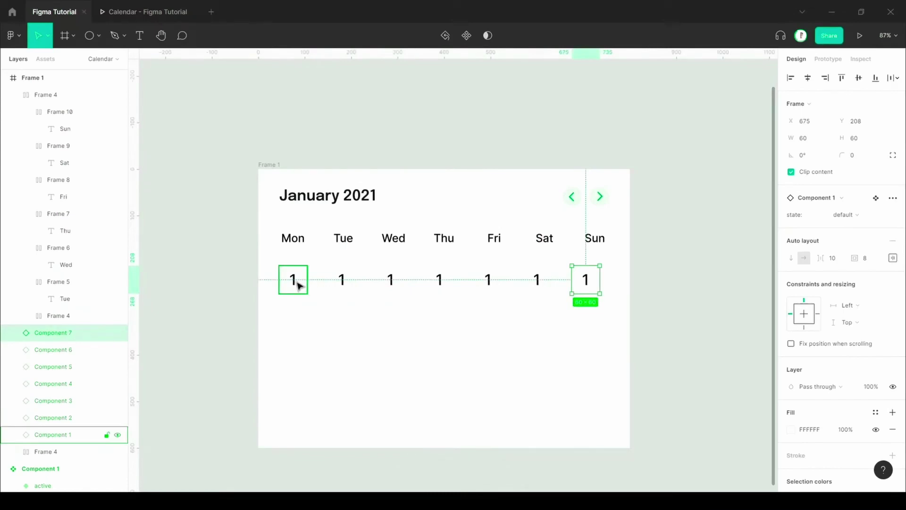
double_click(345, 282)
double_click(344, 280)
text(2)
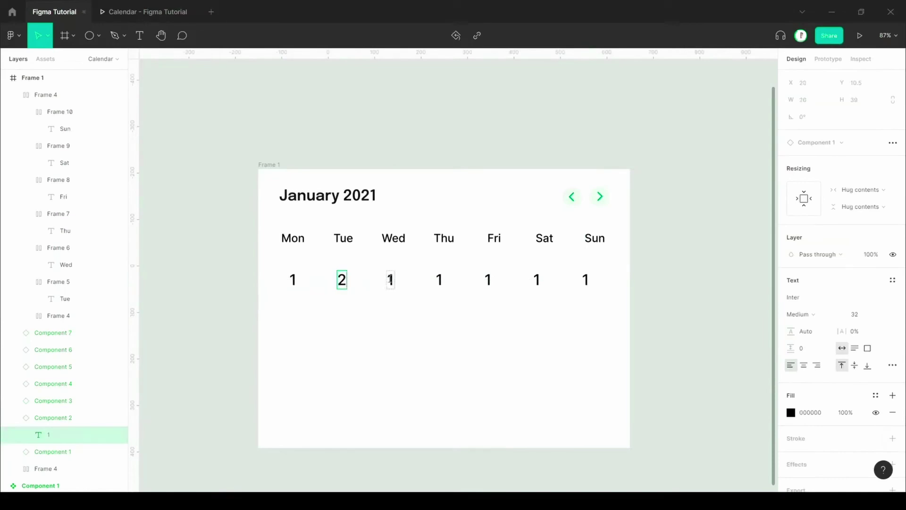
double_click(390, 280)
text(3)
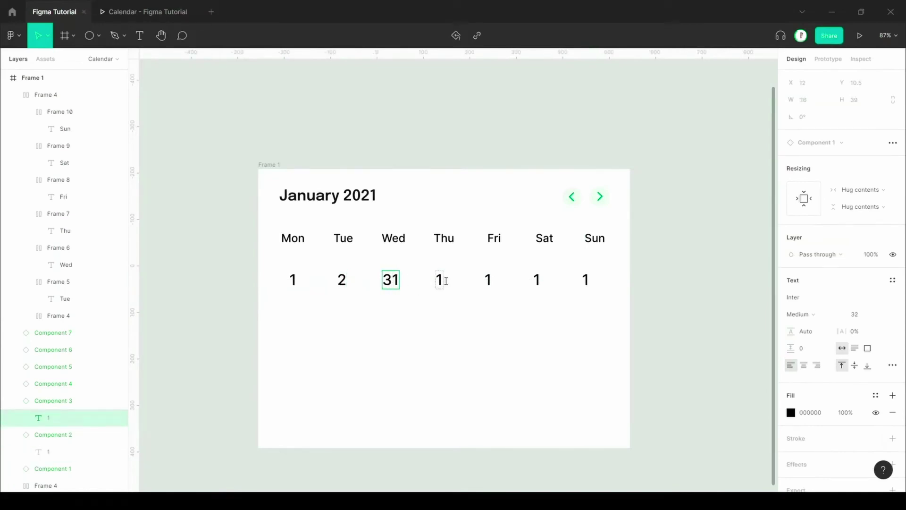
key(Delete)
Step: Number the Thu, Fri, Sat and Sun cells 4, 5, 6 and 7
double_click(440, 280)
text(4)
double_click(490, 280)
text(5)
double_click(539, 279)
text(5)
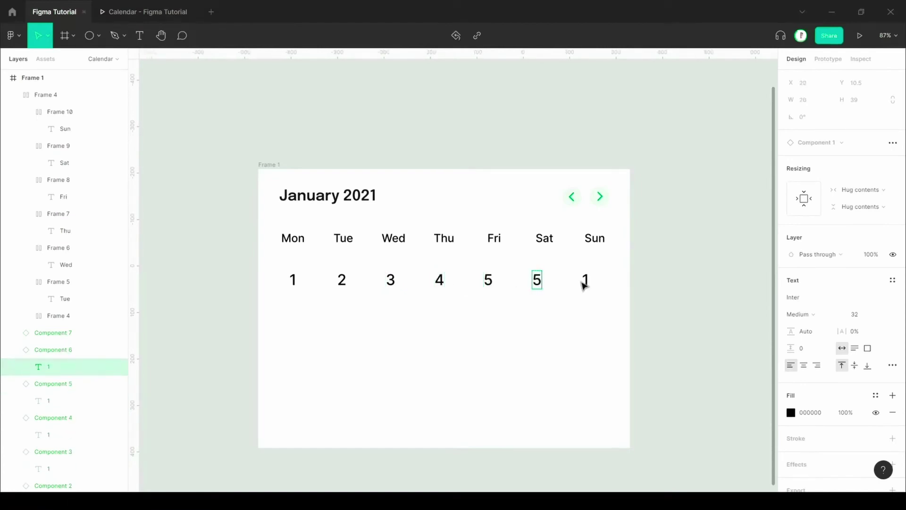
key(BackSpace)
text(6)
double_click(587, 281)
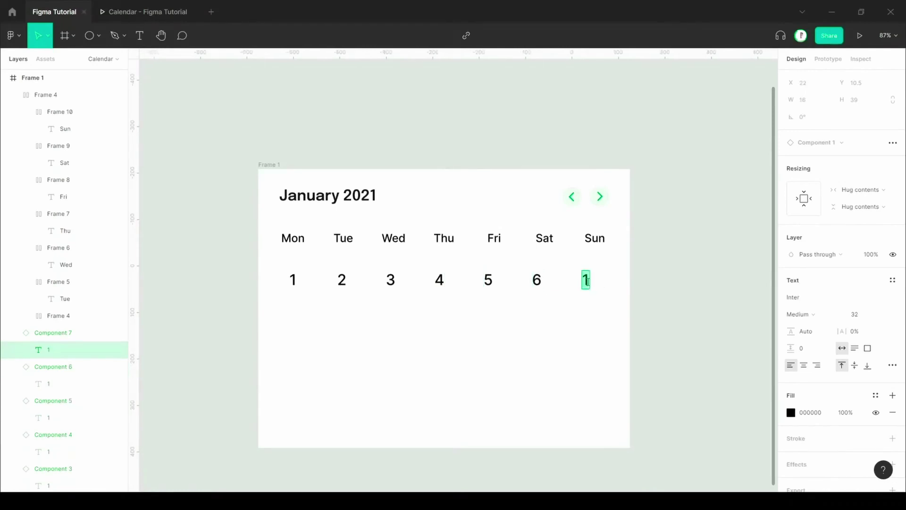
text(7)
click(538, 315)
Step: Group the seven day cells into an auto-layout row spaced with Space between
drag(287, 323, 647, 274)
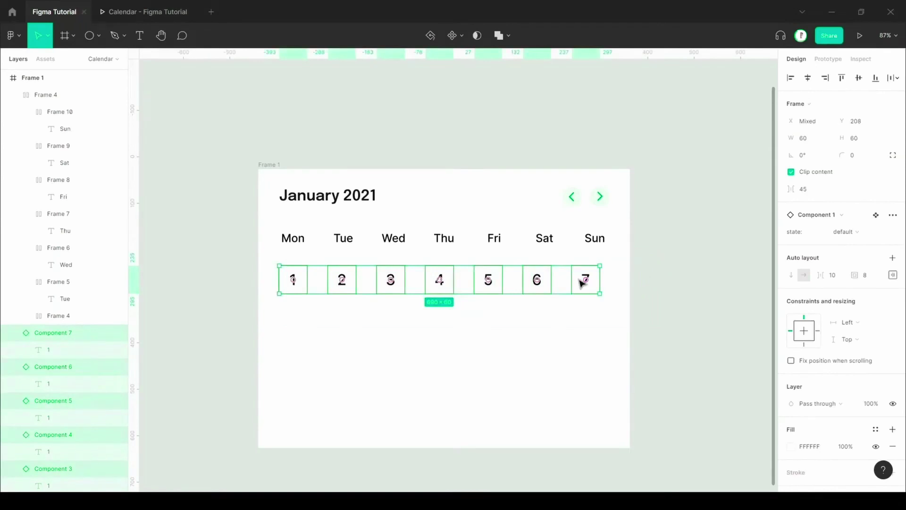
key(ctrl+g)
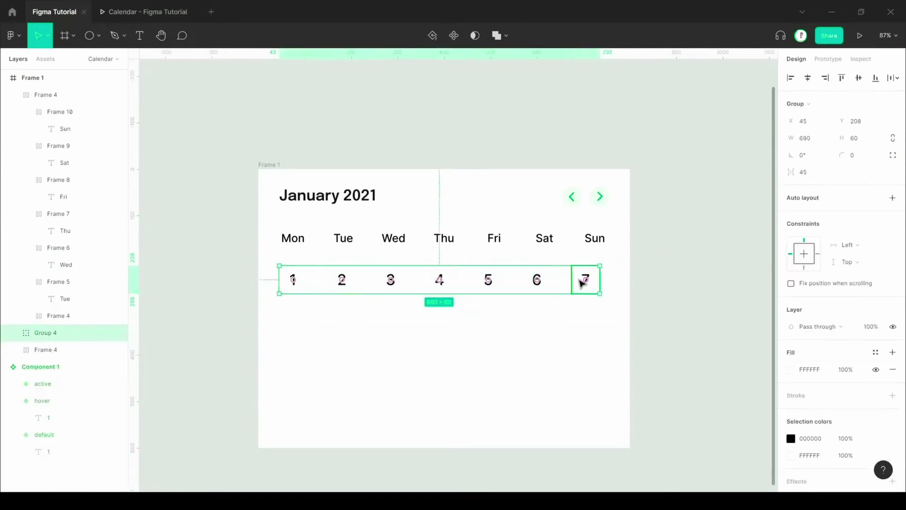
click(892, 198)
click(893, 215)
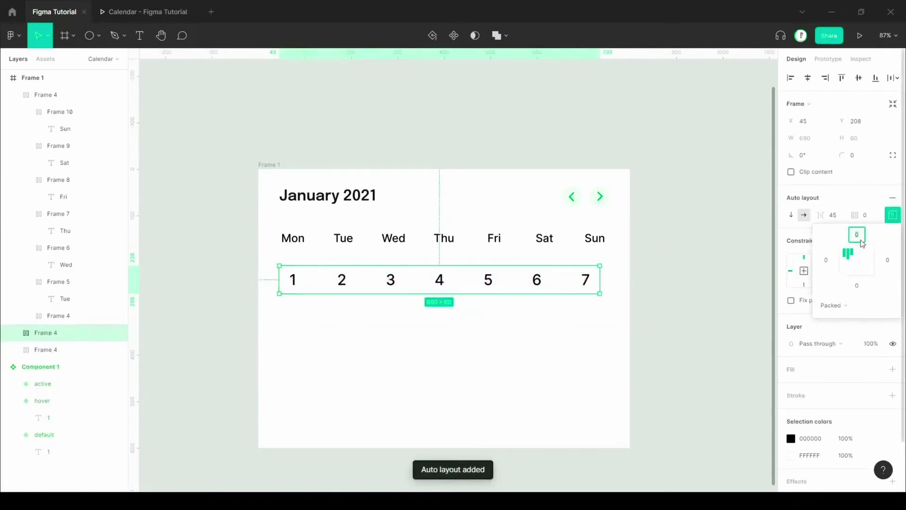
click(834, 309)
click(833, 317)
Step: Copy the 1–7 day row to directly below itself
click(429, 358)
click(346, 282)
drag(346, 282, 348, 320)
Step: Nudge the second 1–7 day row slightly lower
click(314, 283)
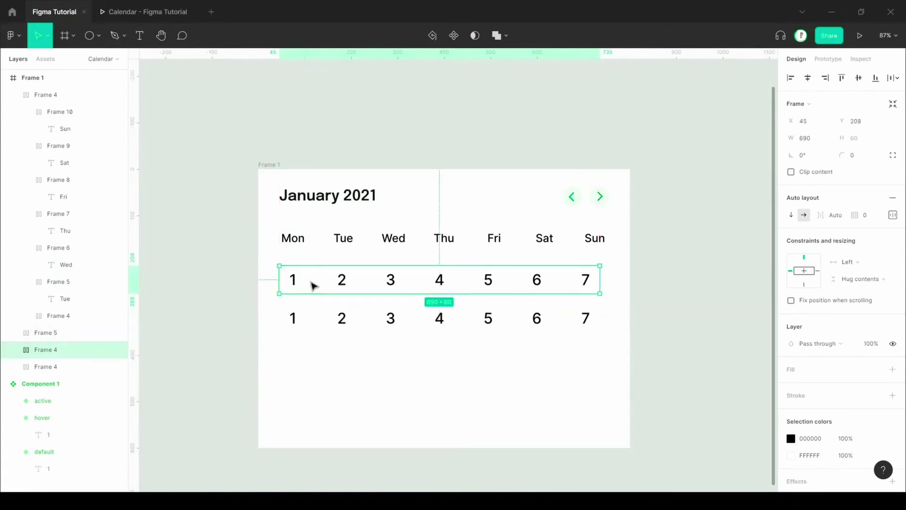
double_click(302, 284)
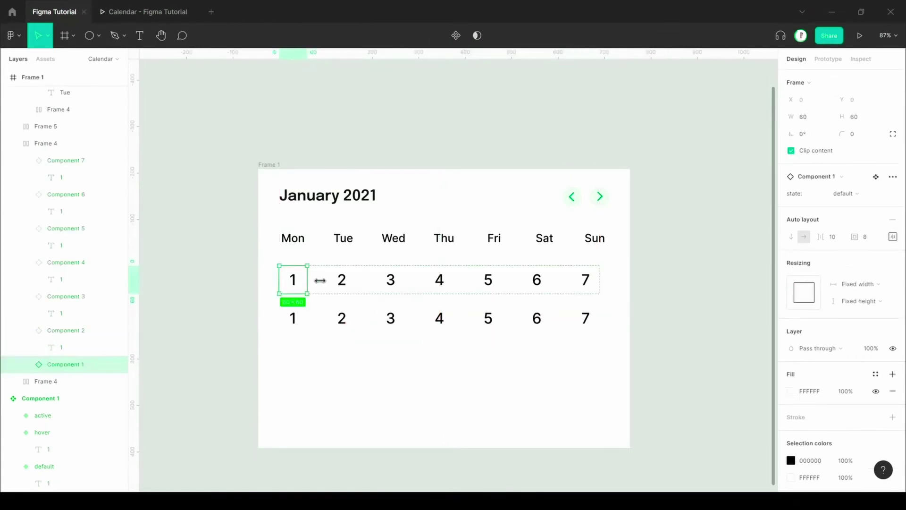
click(323, 321)
drag(325, 323, 324, 324)
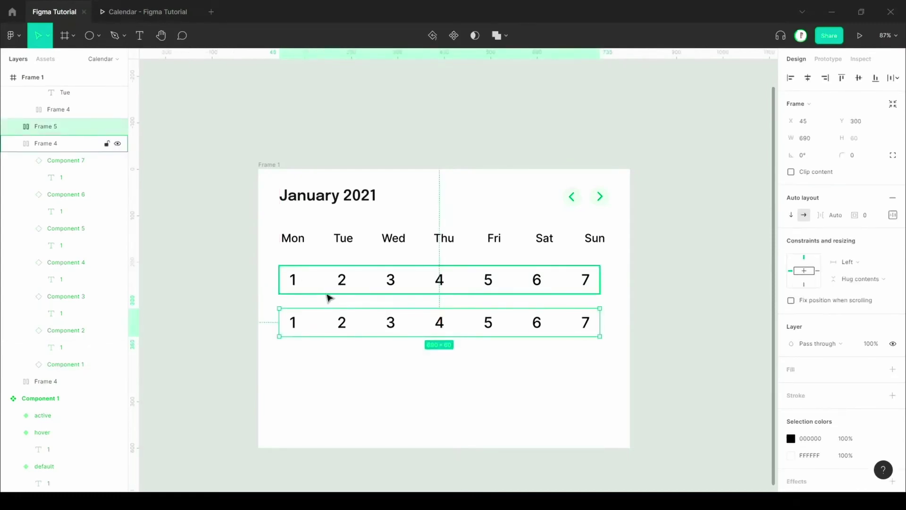
click(329, 362)
click(308, 235)
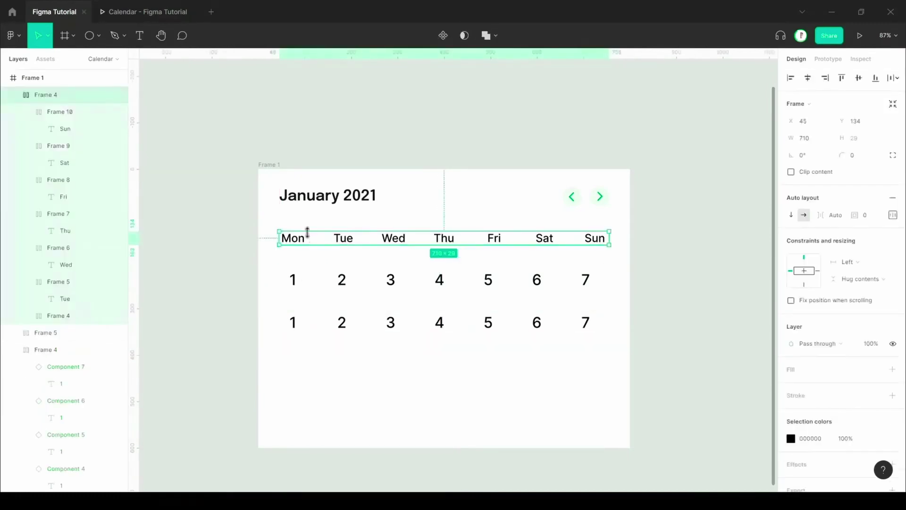
click(316, 387)
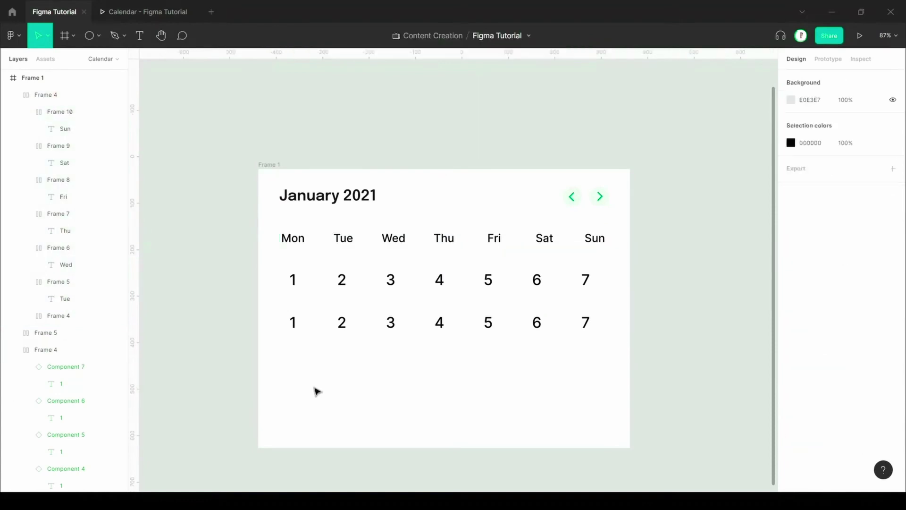
Step: Add third and fourth 1–7 rows below and make Frame 1 taller to fit them
click(324, 328)
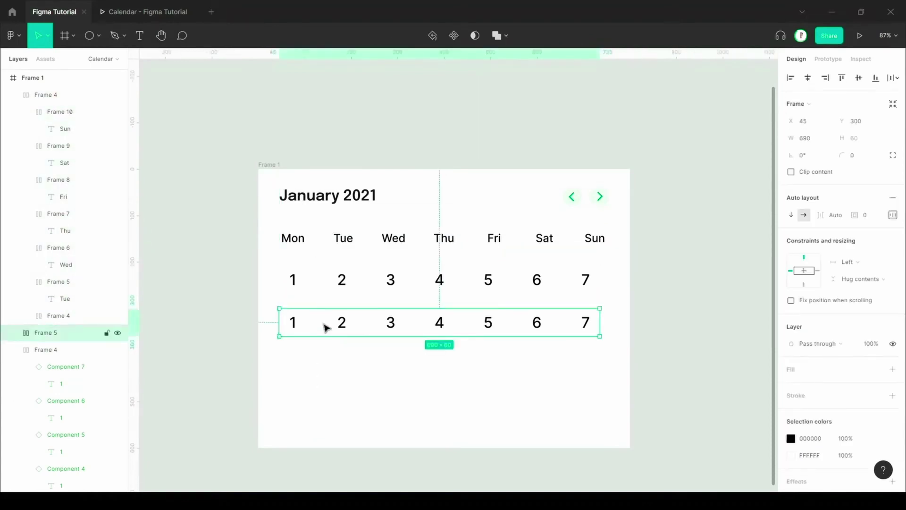
key(ctrl+d)
drag(324, 328, 327, 382)
scroll(330, 331, down, 1)
click(283, 181)
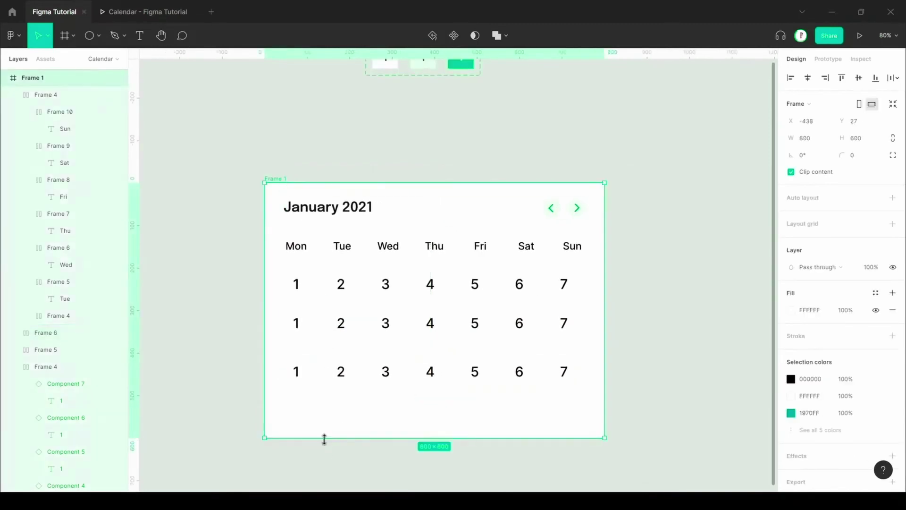
drag(325, 451, 325, 474)
click(337, 373)
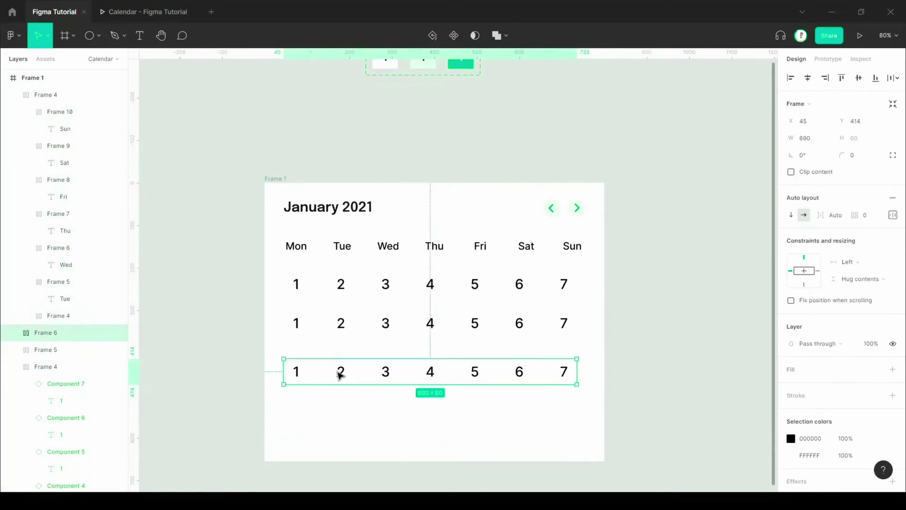
key(ctrl+d)
drag(338, 374, 342, 418)
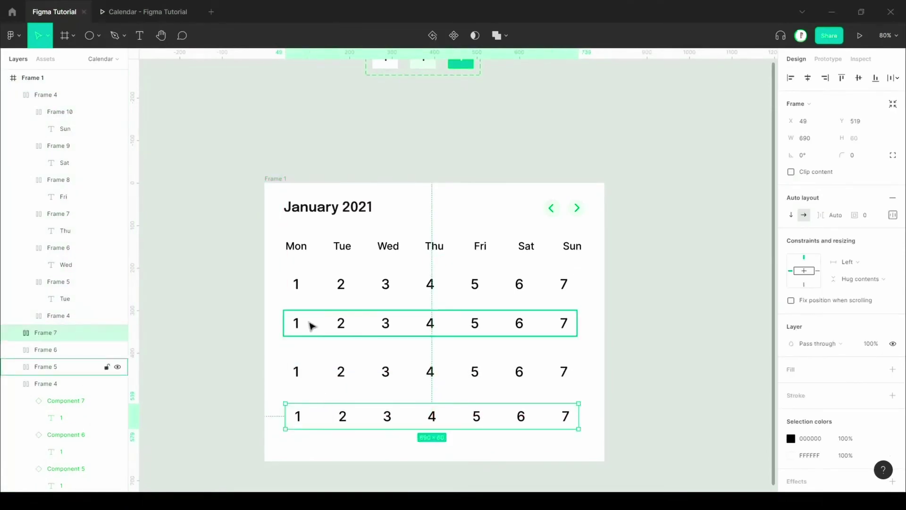
Step: Renumber the second week row 8, 9, 10, 11, 12, 13, 14
ctrl+click(296, 323)
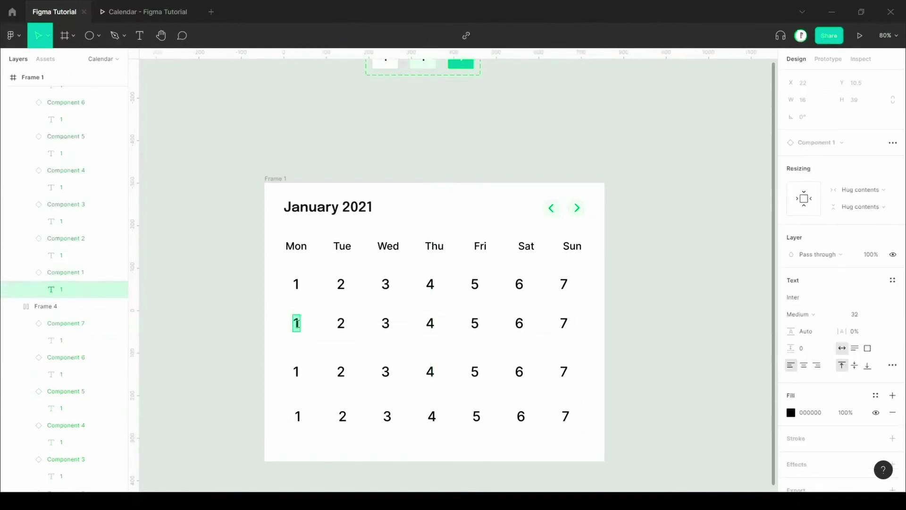
text(8)
double_click(340, 324)
text(9)
double_click(384, 324)
text(10)
double_click(430, 323)
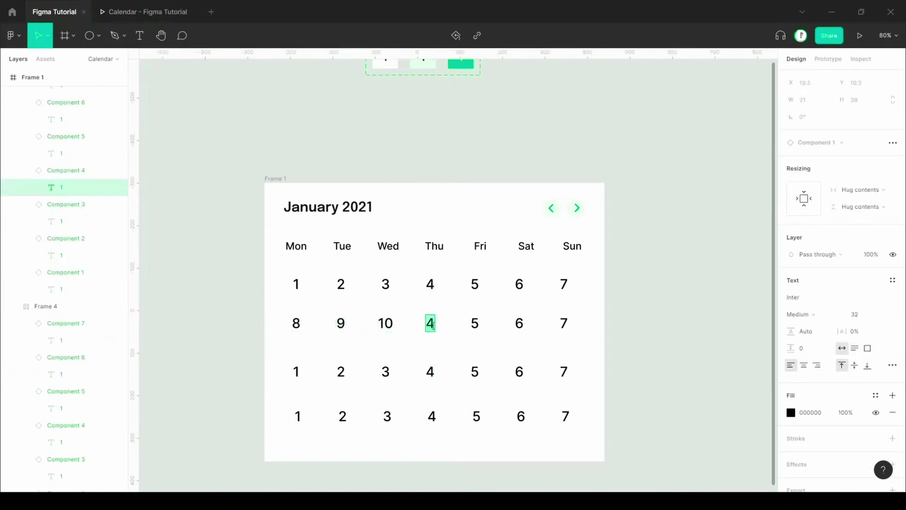
text(11)
double_click(474, 324)
text(12)
double_click(520, 324)
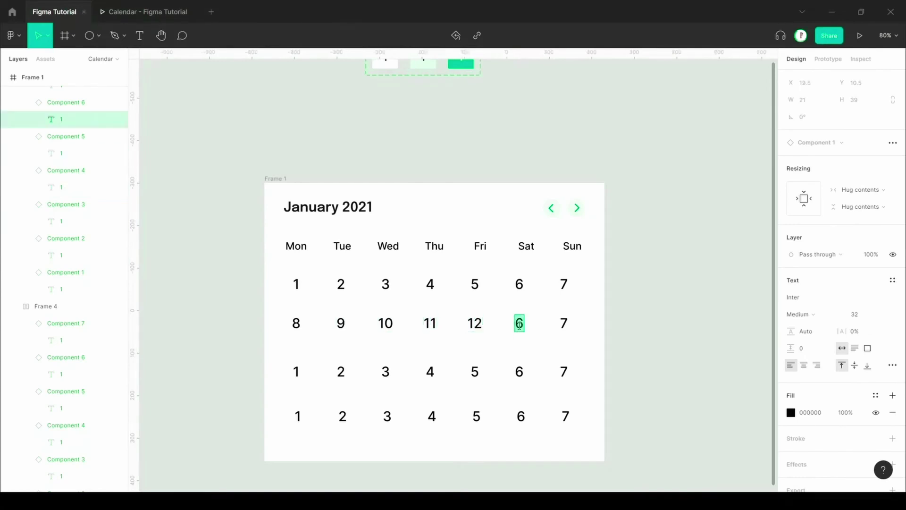
text(13)
double_click(563, 323)
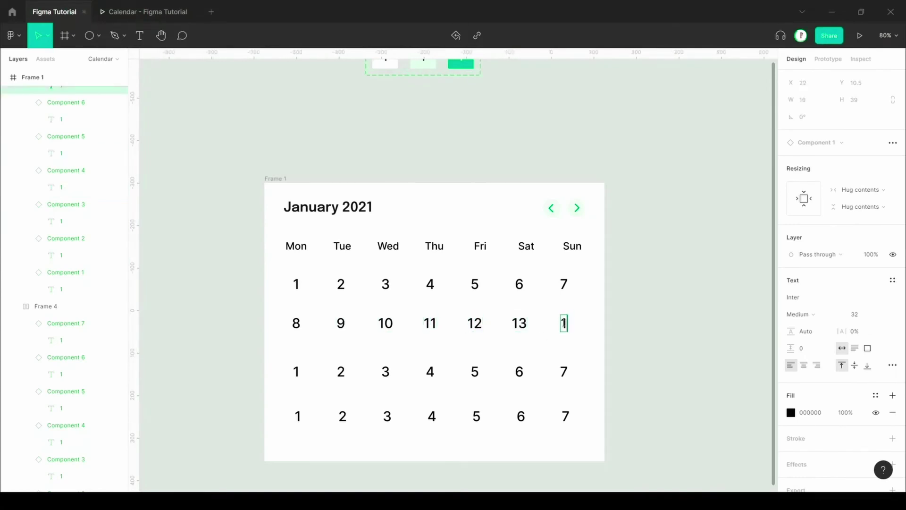
text(14)
Step: Renumber the third week row 15 through 21
double_click(296, 371)
text(15)
double_click(342, 372)
text(16)
double_click(386, 373)
text(17)
double_click(430, 370)
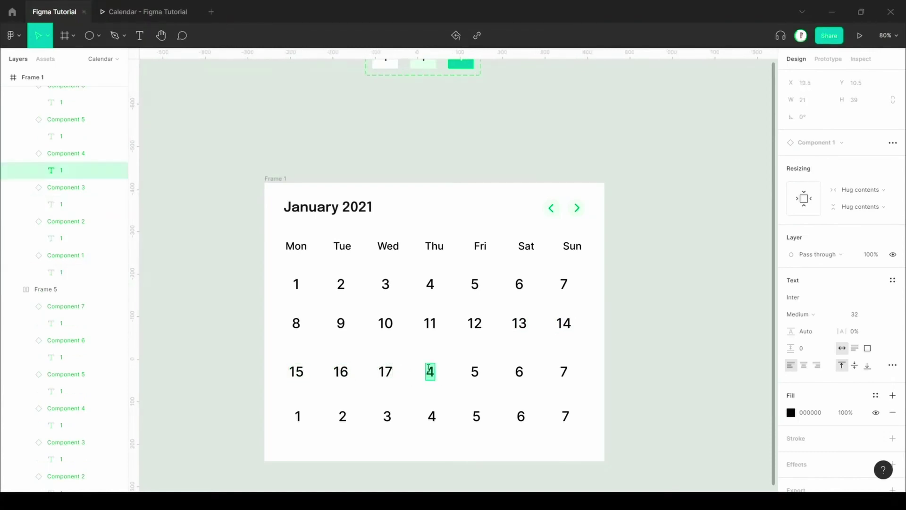
text(18)
double_click(475, 372)
text(19)
double_click(519, 372)
text(20)
double_click(565, 373)
text(21)
Step: Renumber the fourth week row 21, 23, 24, 25, 26, 27, 28
double_click(299, 417)
text(21)
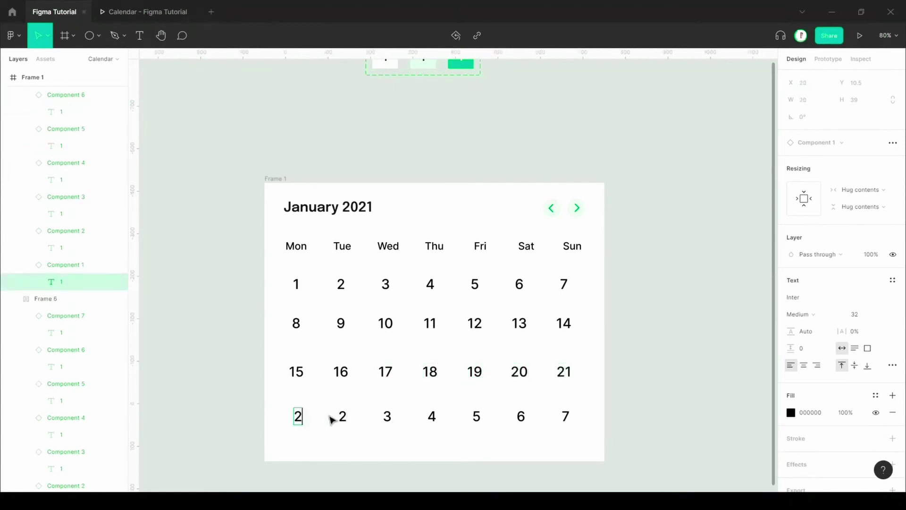
double_click(343, 417)
text(23)
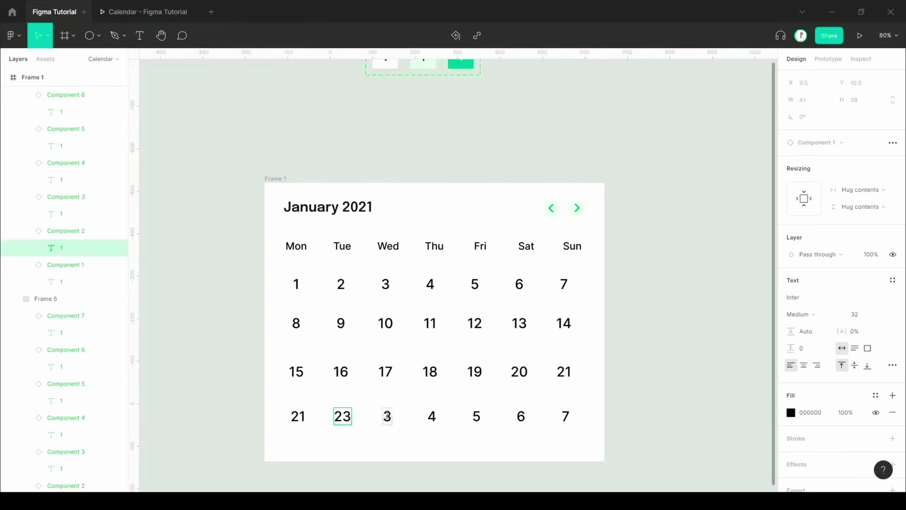
double_click(387, 416)
text(24)
double_click(432, 416)
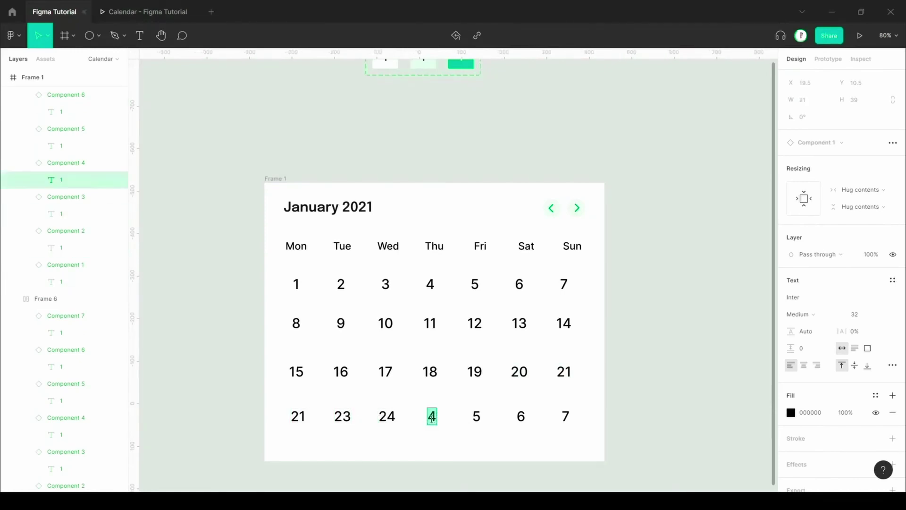
text(25)
double_click(476, 417)
text(26)
double_click(520, 416)
text(27)
double_click(565, 417)
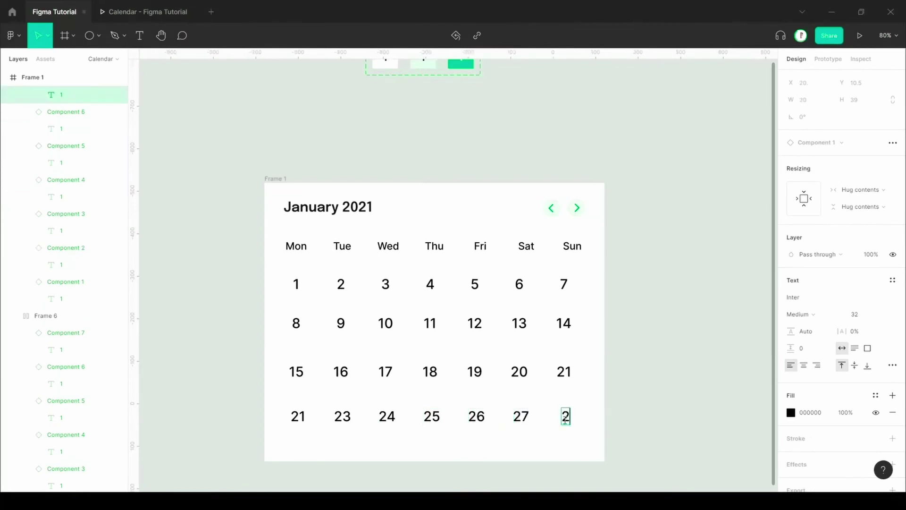
text(28)
click(633, 418)
scroll(472, 302, down, 1)
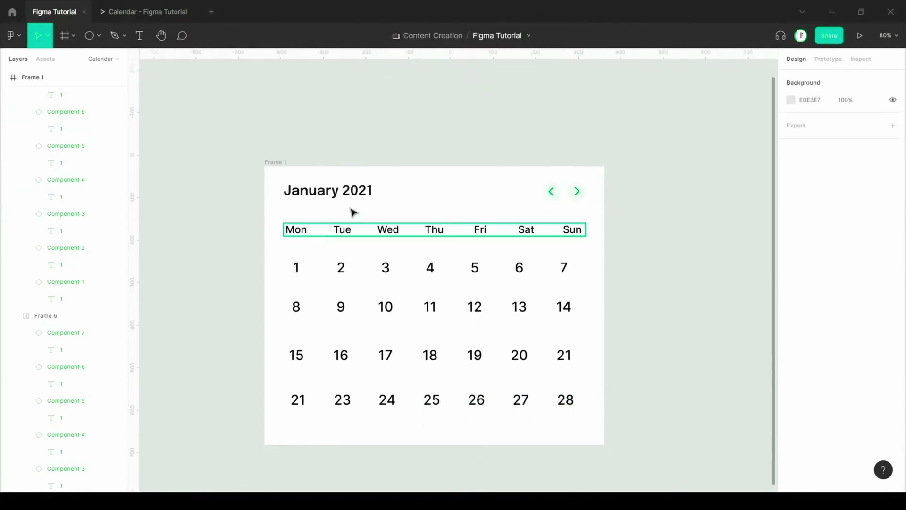
click(283, 168)
scroll(336, 316, down, 2)
Step: Enlarge the calendar frame and duplicate the last week row below, retyping its dates as 29, 30, 31
drag(331, 399, 332, 454)
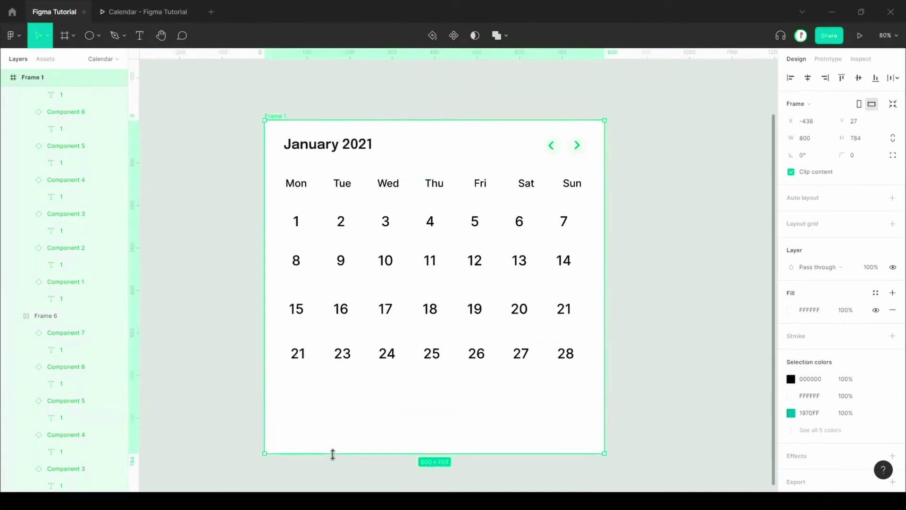
click(342, 357)
drag(344, 356, 344, 400)
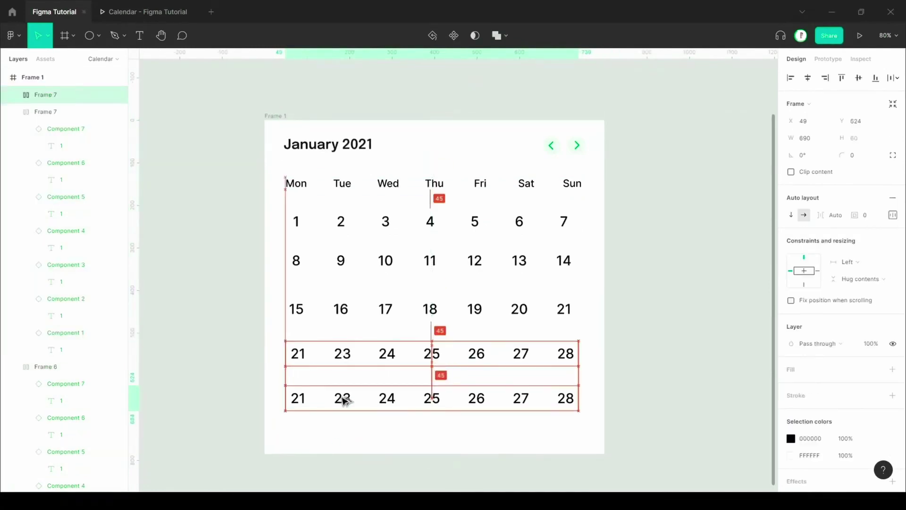
double_click(299, 398)
text(29)
double_click(338, 399)
text(30)
double_click(387, 399)
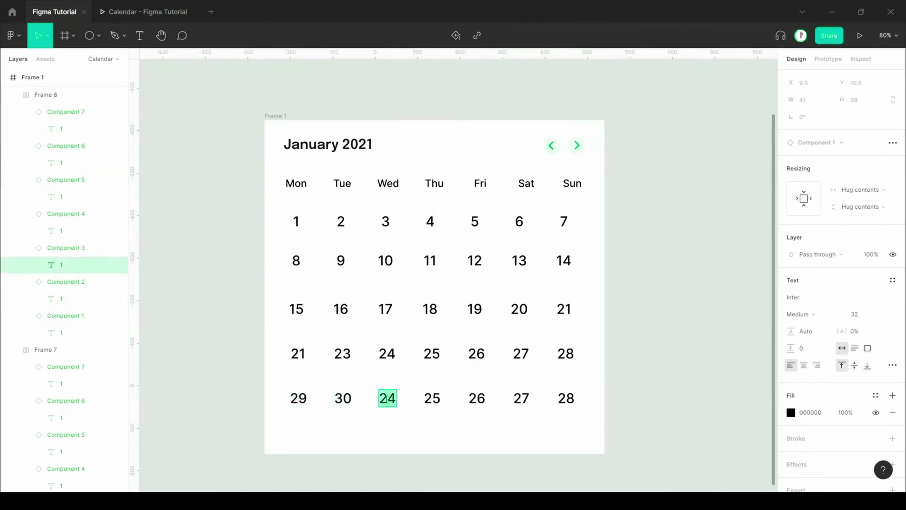
text(31)
Step: Set the new bottom row's spacing mode to packed with fixed spacing
click(431, 433)
double_click(430, 404)
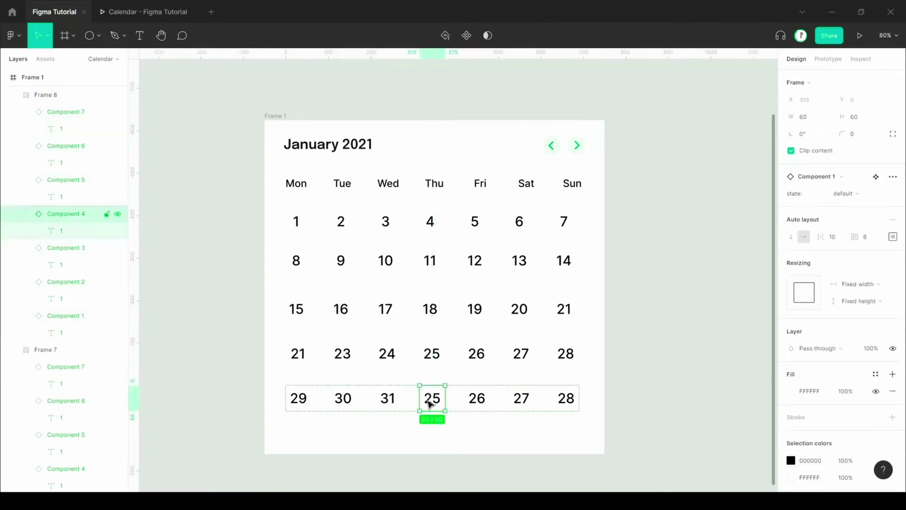
click(461, 404)
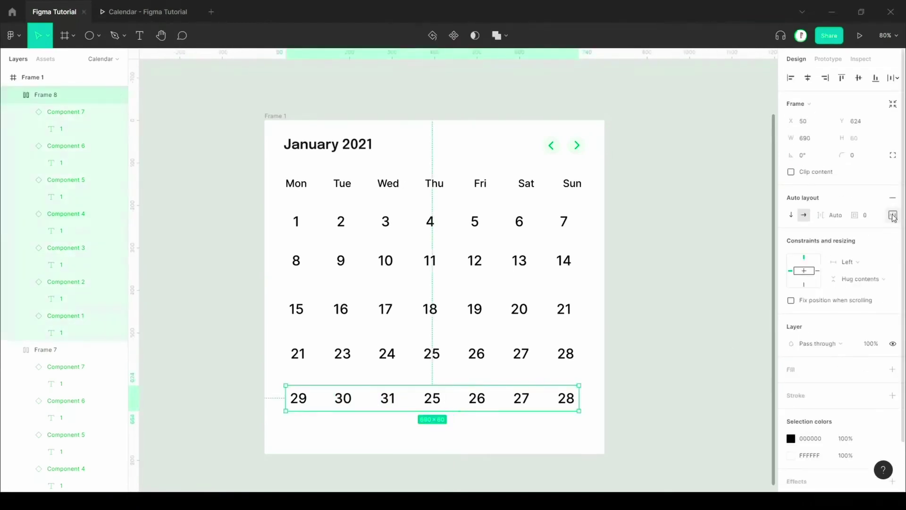
click(893, 217)
click(833, 305)
click(842, 291)
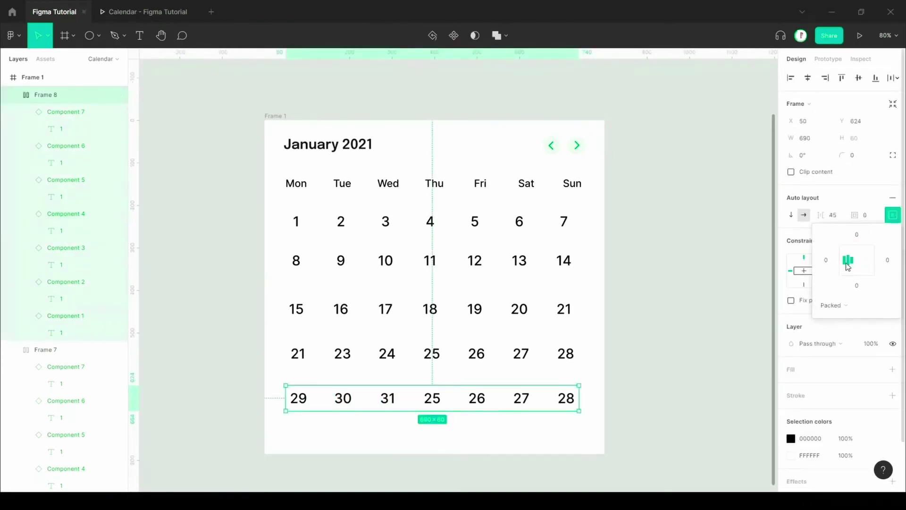
Step: Delete the extra 31, 25, 26, 27 and 28 cells, leaving only 29 and 30
click(387, 399)
shift+click(442, 396)
shift+click(477, 399)
shift+click(532, 398)
shift+click(557, 402)
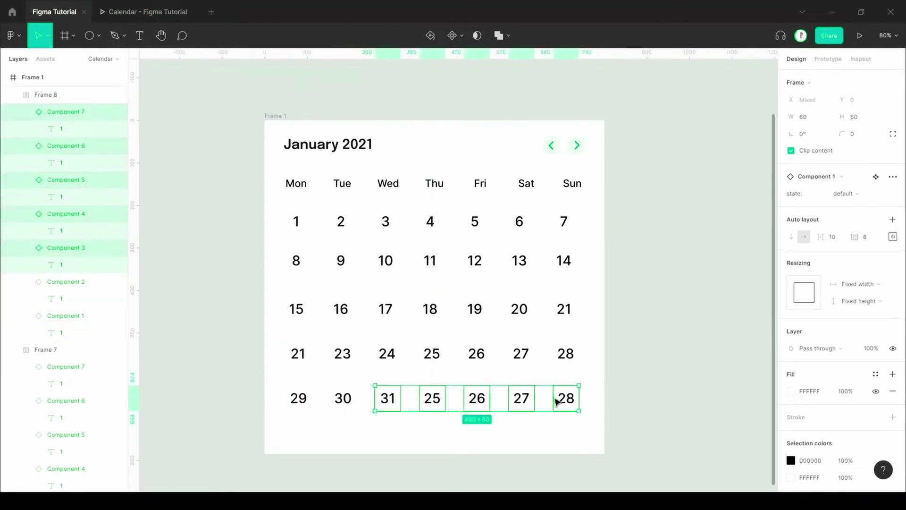
key(Delete)
Step: Select all five week rows together, then deselect them and select the calendar frame
click(324, 386)
shift+click(333, 350)
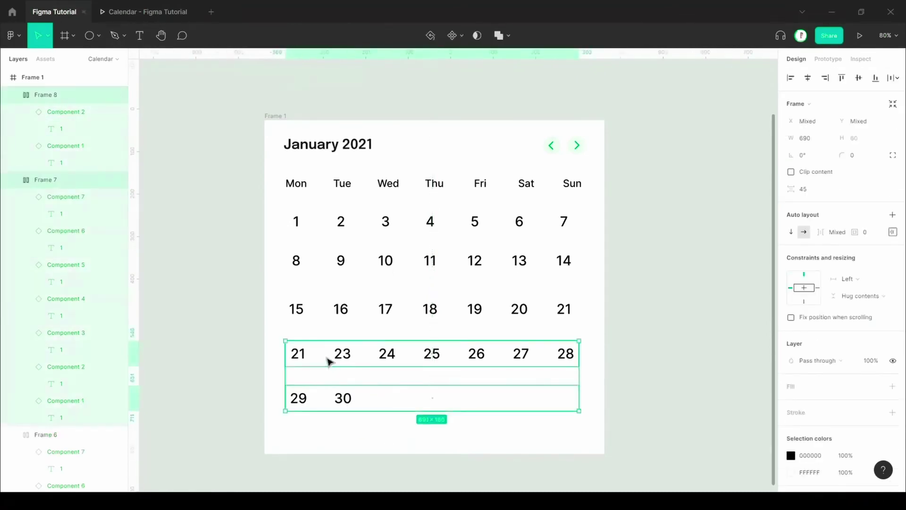
shift+click(335, 320)
shift+click(340, 259)
shift+click(343, 222)
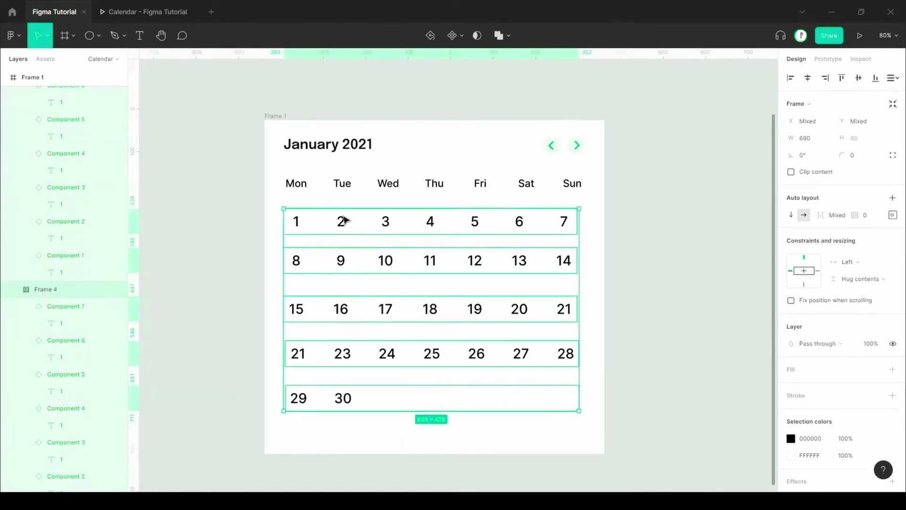
click(233, 255)
click(280, 117)
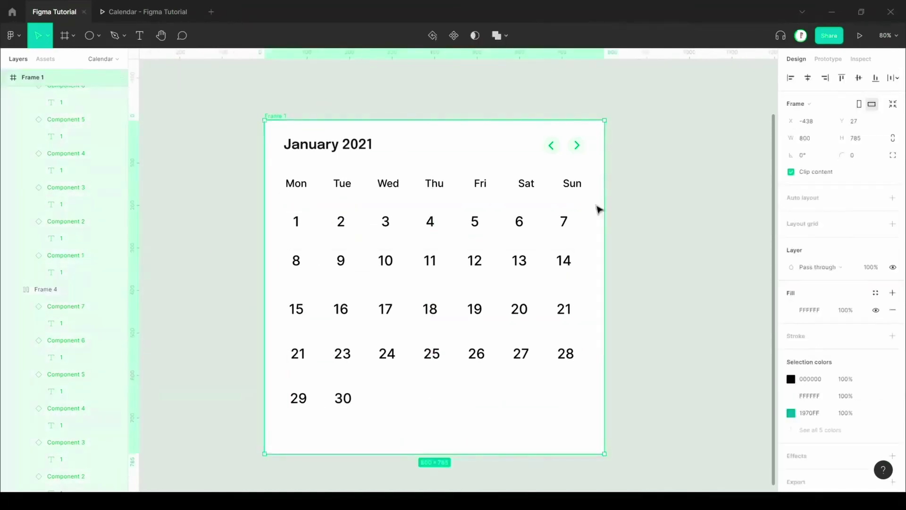
Step: Add auto layout to Frame 1 with 48 row spacing (56 tried, then undone) and 48 padding
click(892, 199)
click(836, 218)
text(48)
key(Return)
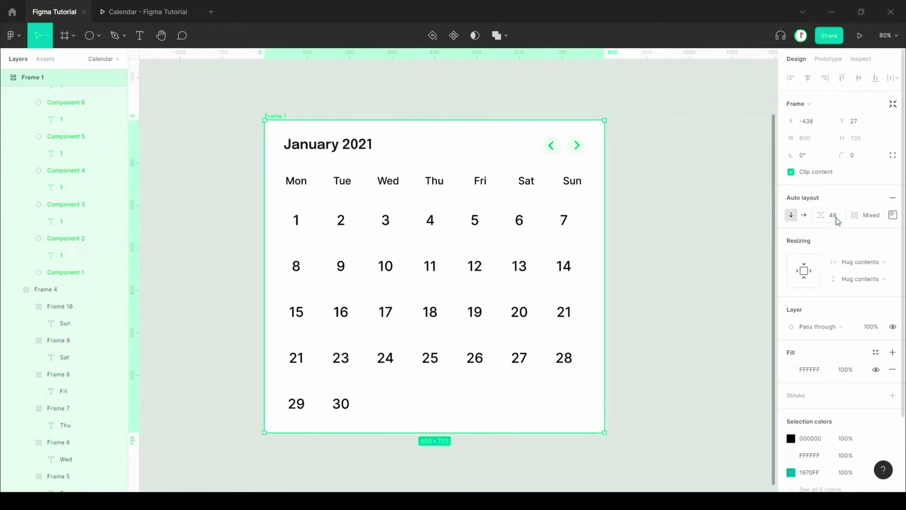
click(836, 218)
text(56)
key(Return)
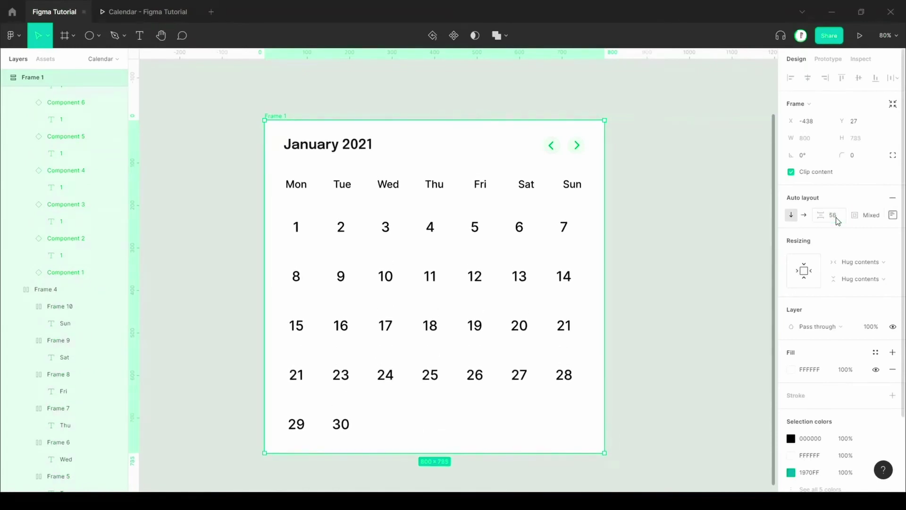
key(ctrl+z)
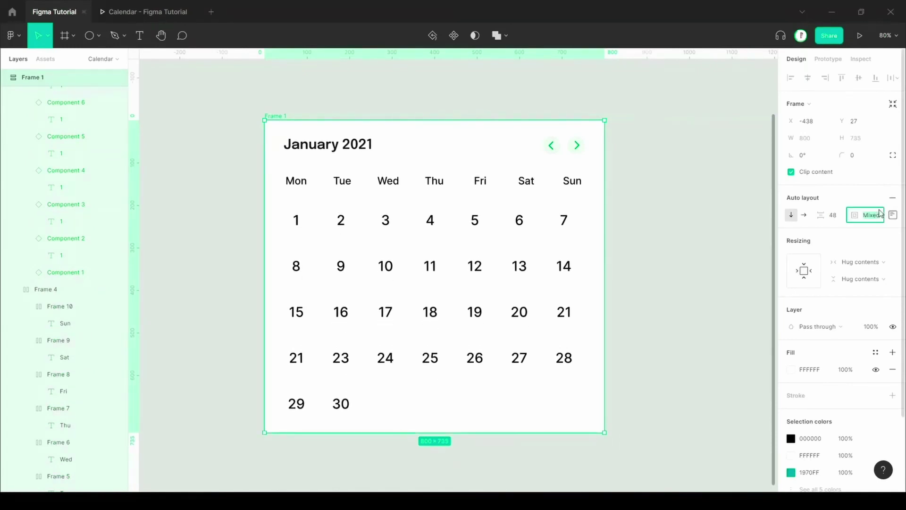
click(881, 213)
text(48)
key(Return)
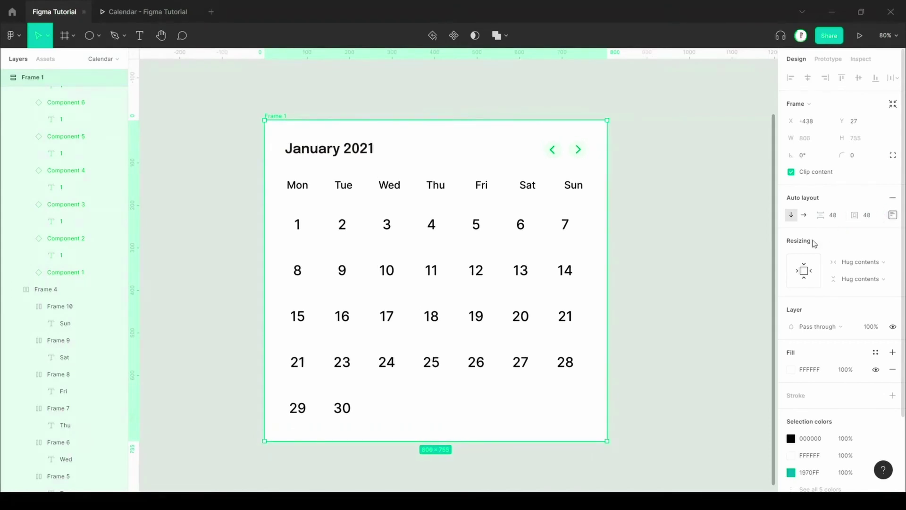
Step: Select all the title, weekday and date rows inside Frame 1 and set their width to Fill container
click(696, 296)
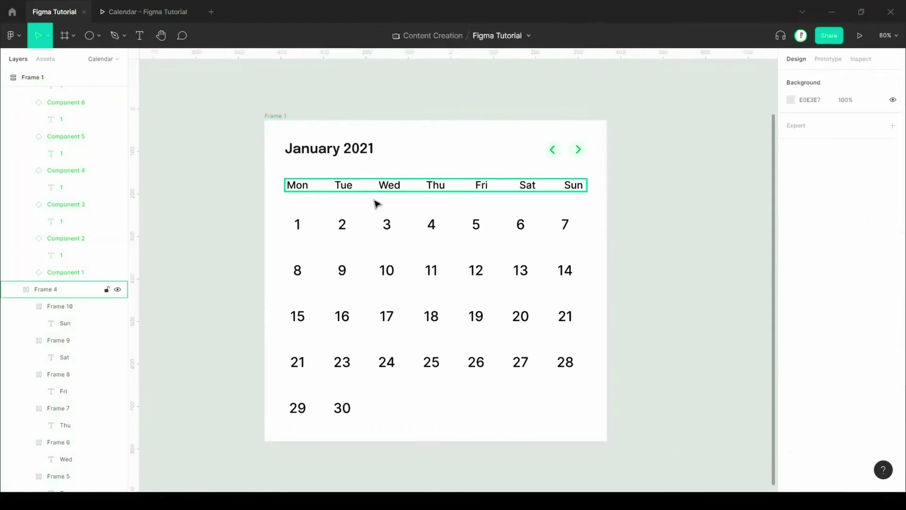
click(370, 224)
shift+click(356, 270)
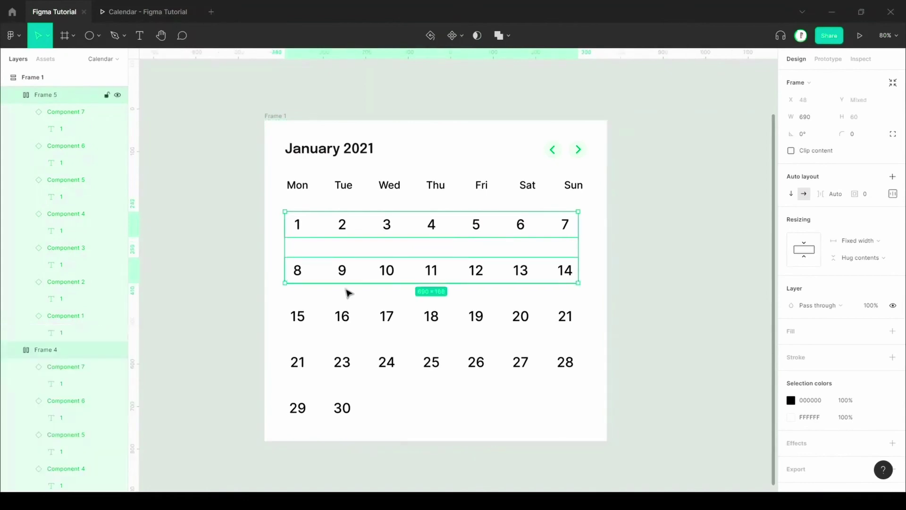
click(256, 242)
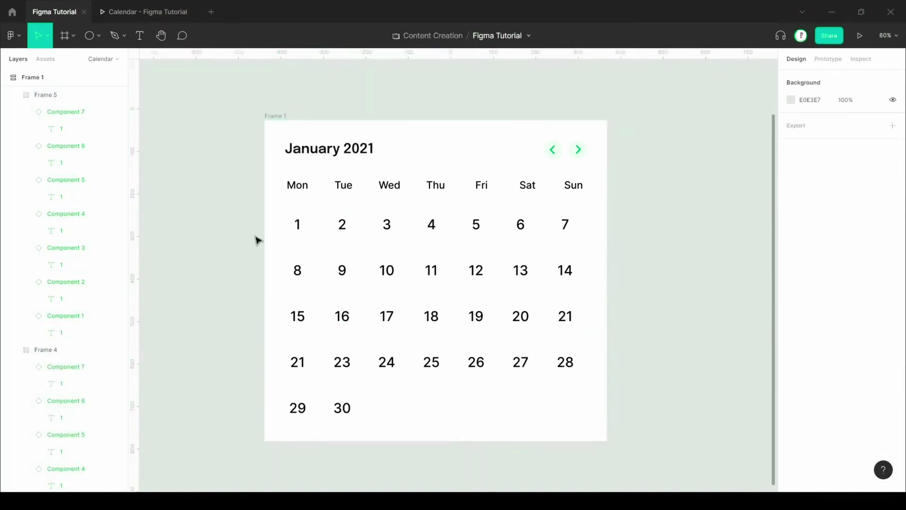
click(339, 182)
click(339, 157)
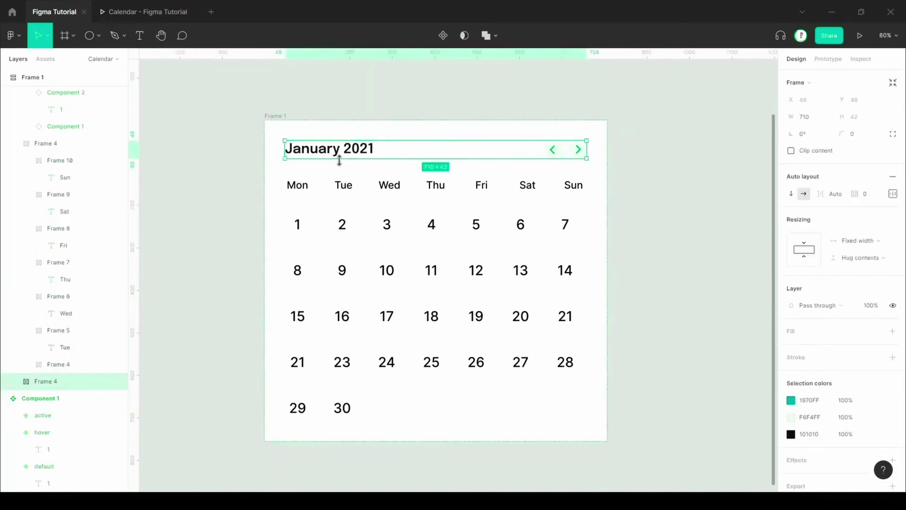
click(274, 116)
key(Return)
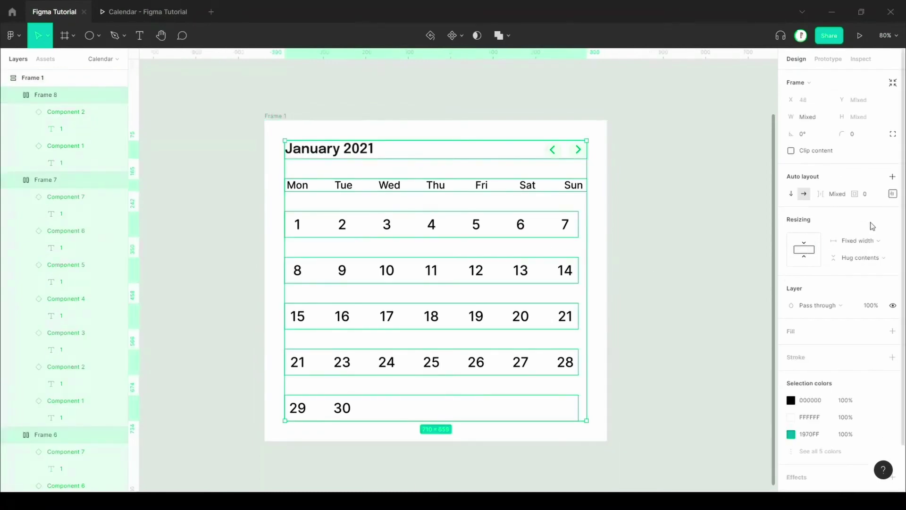
click(860, 244)
click(859, 265)
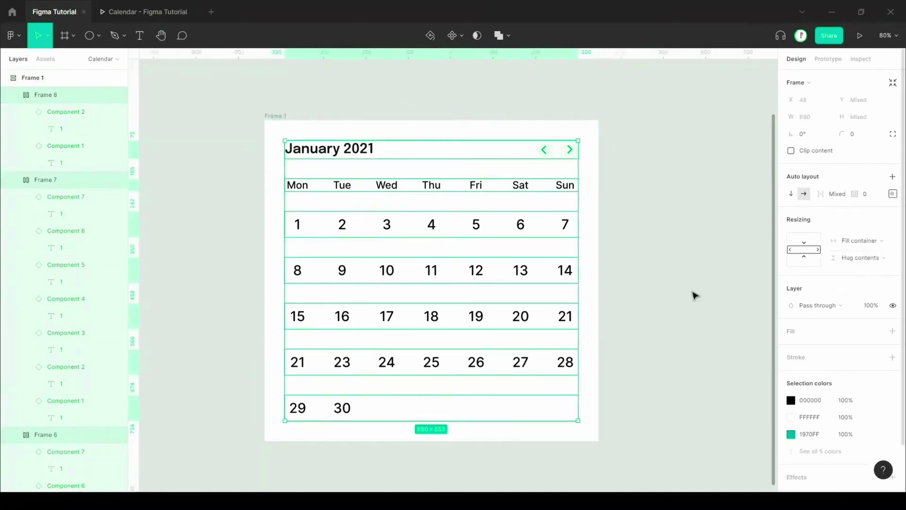
Step: Select the weekday row together with the 1–7, 8–14, 15–21 and 21–28 rows
click(649, 287)
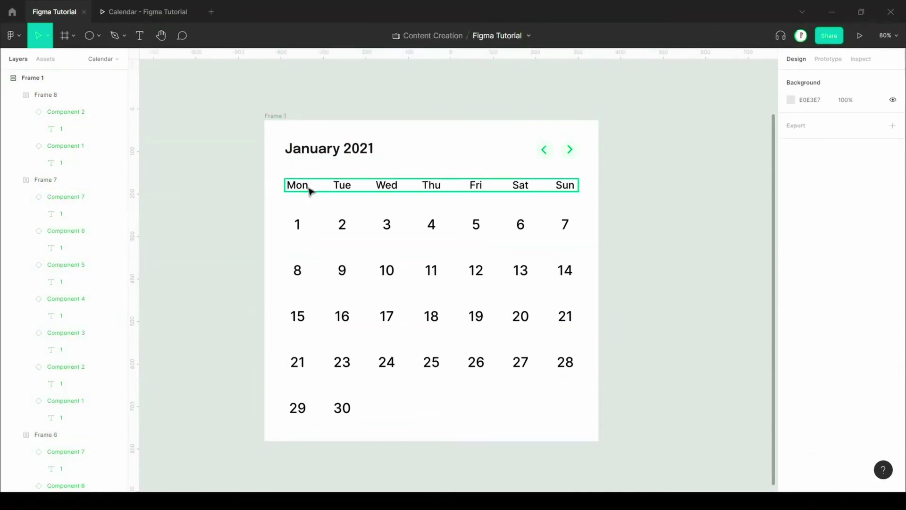
click(310, 188)
click(309, 229)
shift+click(334, 271)
shift+click(327, 319)
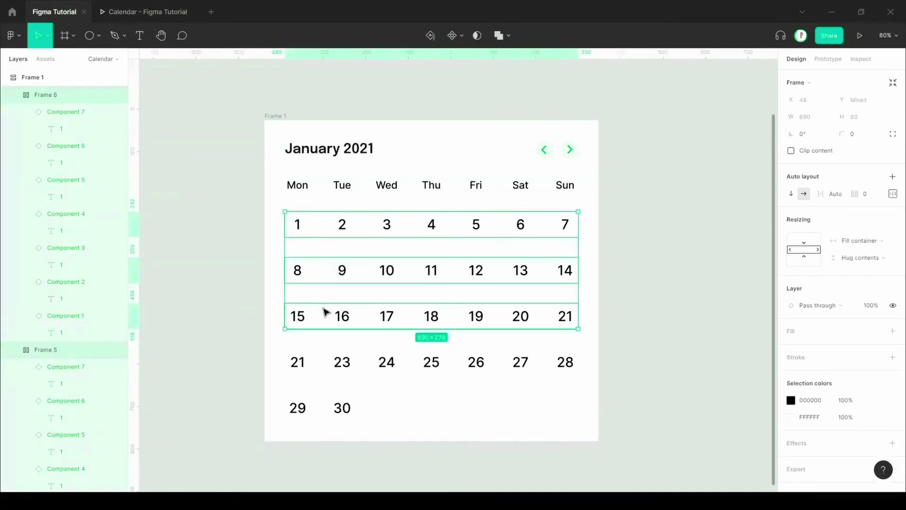
shift+click(332, 362)
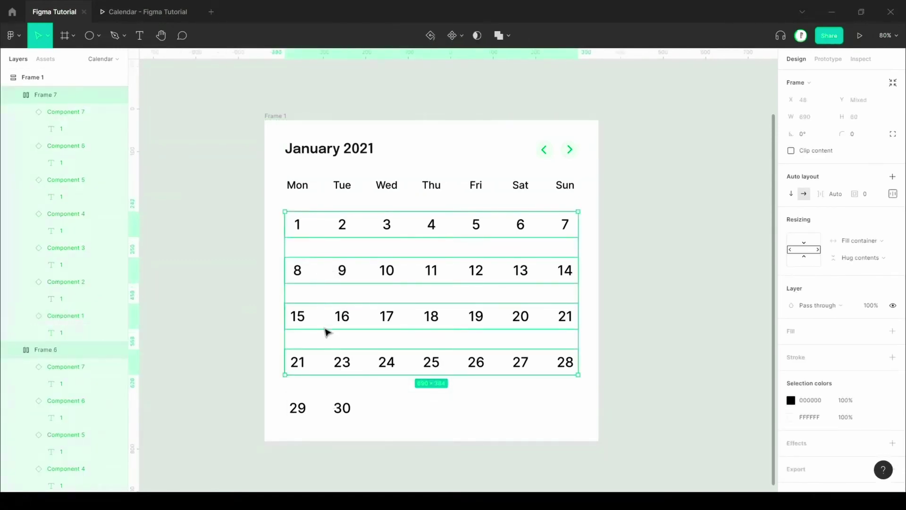